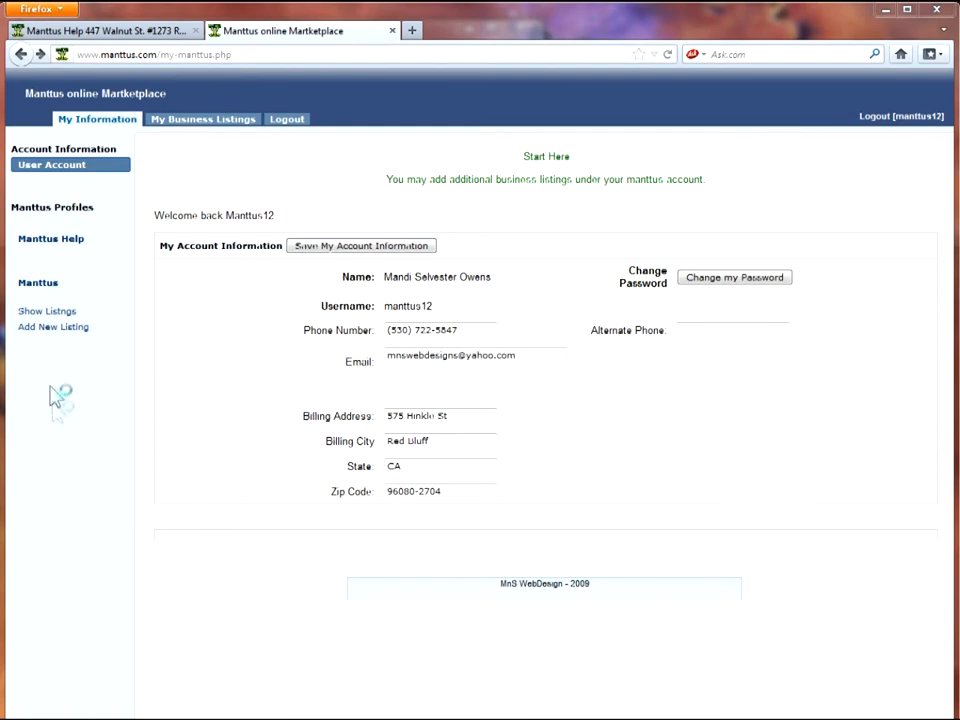
Choose 'Add New Listing' from the Manttus sidebar to open a blank listing form
{"action": "left_click", "coordinate": [58, 330]}
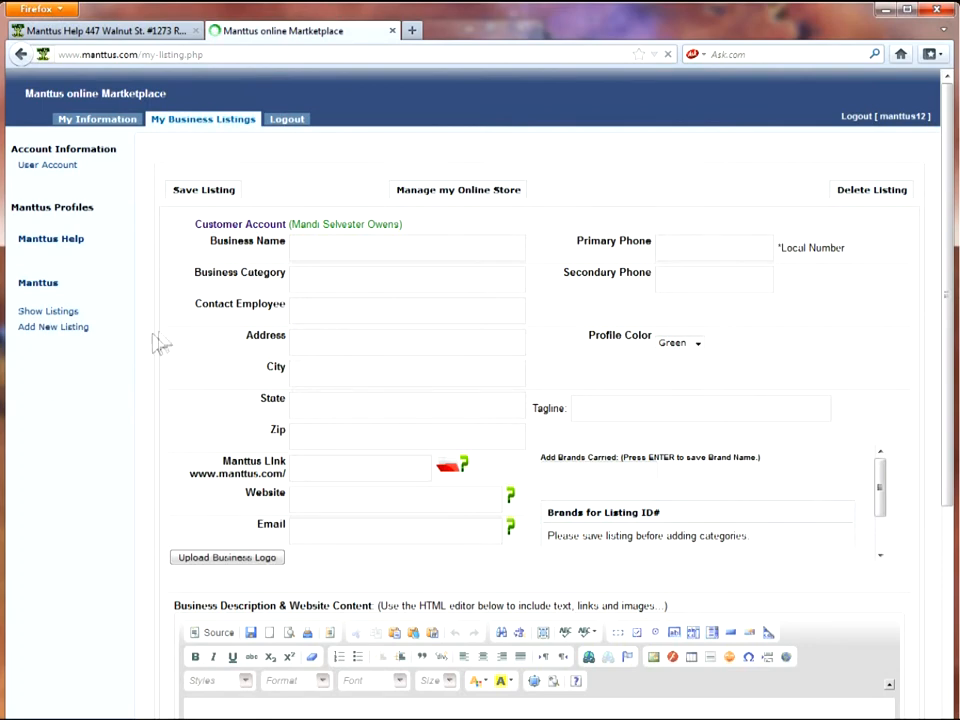
Fill in business name Manttus Sample, category Web Help and a contact employee name, then save
{"action": "left_click", "coordinate": [314, 250]}
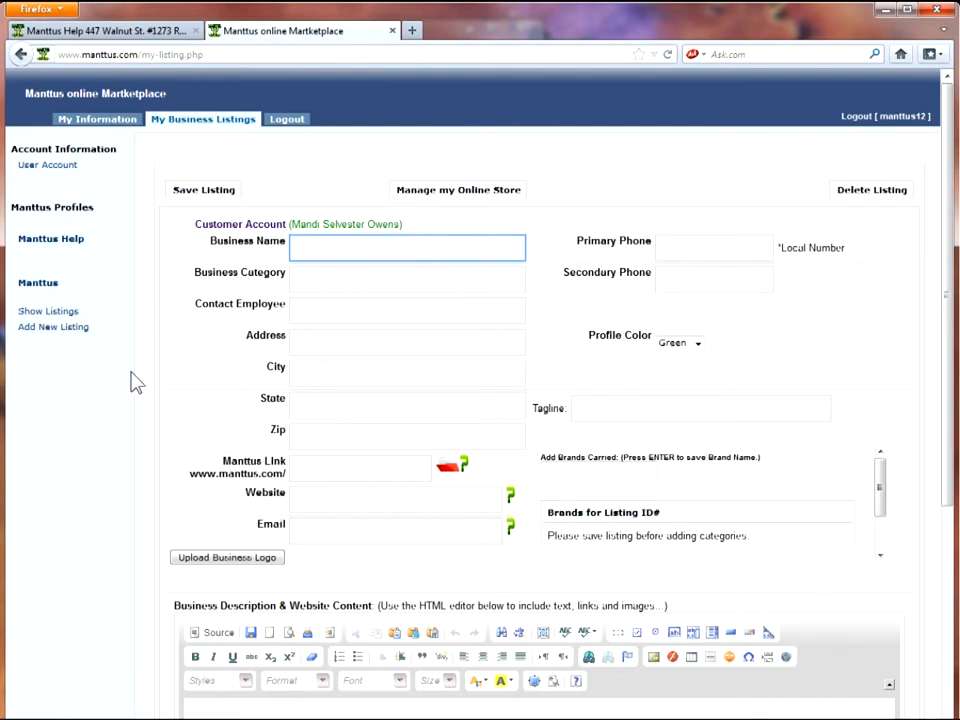
{"action": "type", "text": "Manttus Sample"}
{"action": "left_click", "coordinate": [314, 283]}
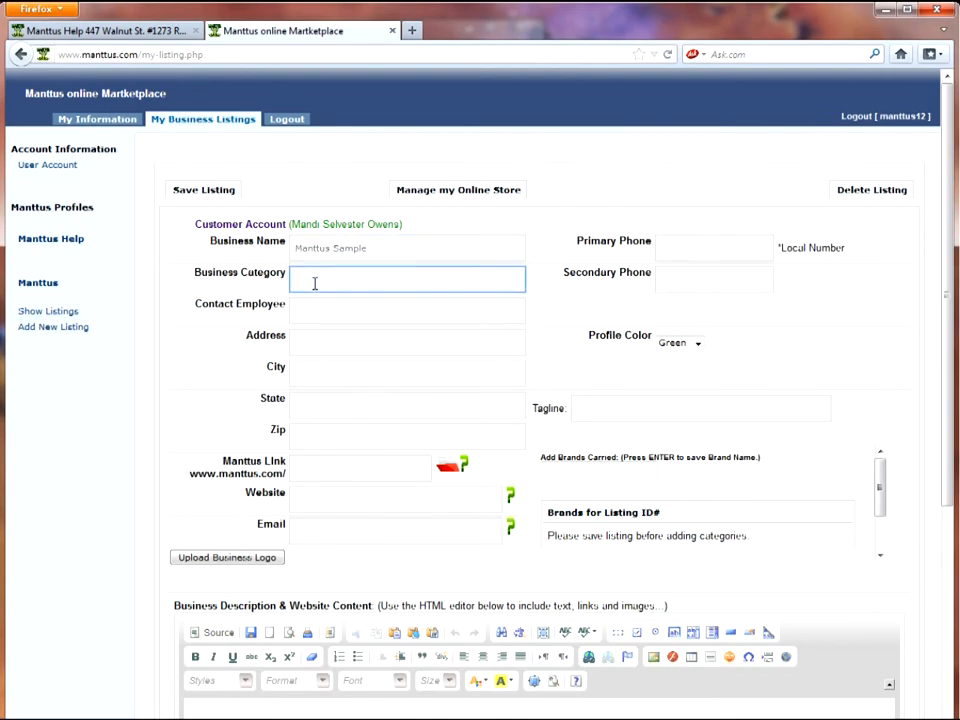
{"action": "type", "text": "Web Help"}
{"action": "left_click", "coordinate": [327, 310]}
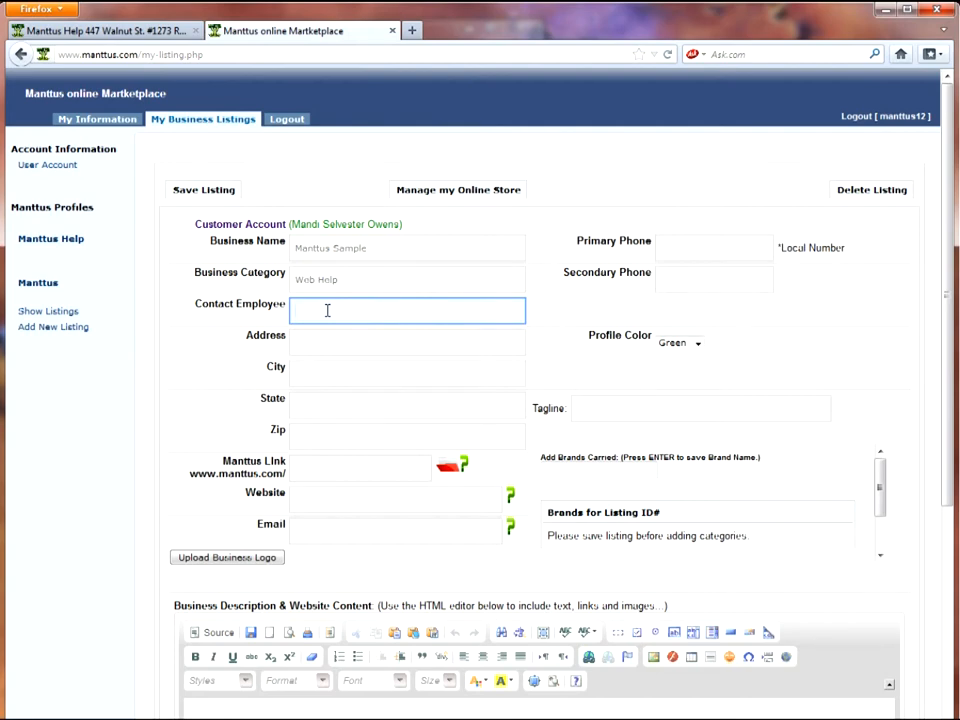
{"action": "type", "text": "Dava"}
{"action": "left_click", "coordinate": [340, 341]}
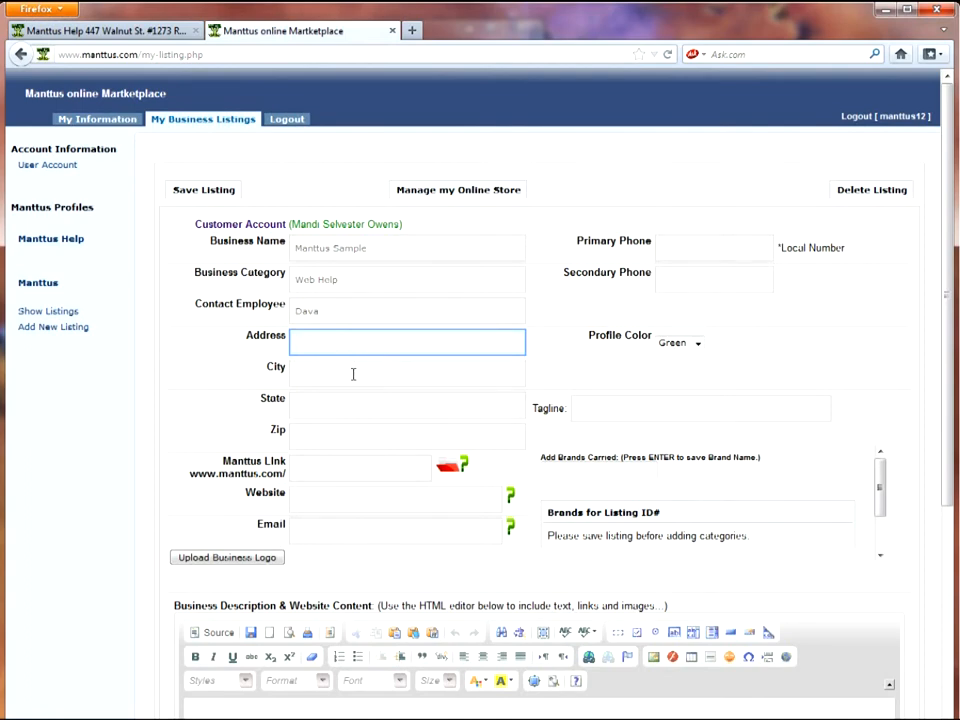
{"action": "left_click", "coordinate": [313, 468]}
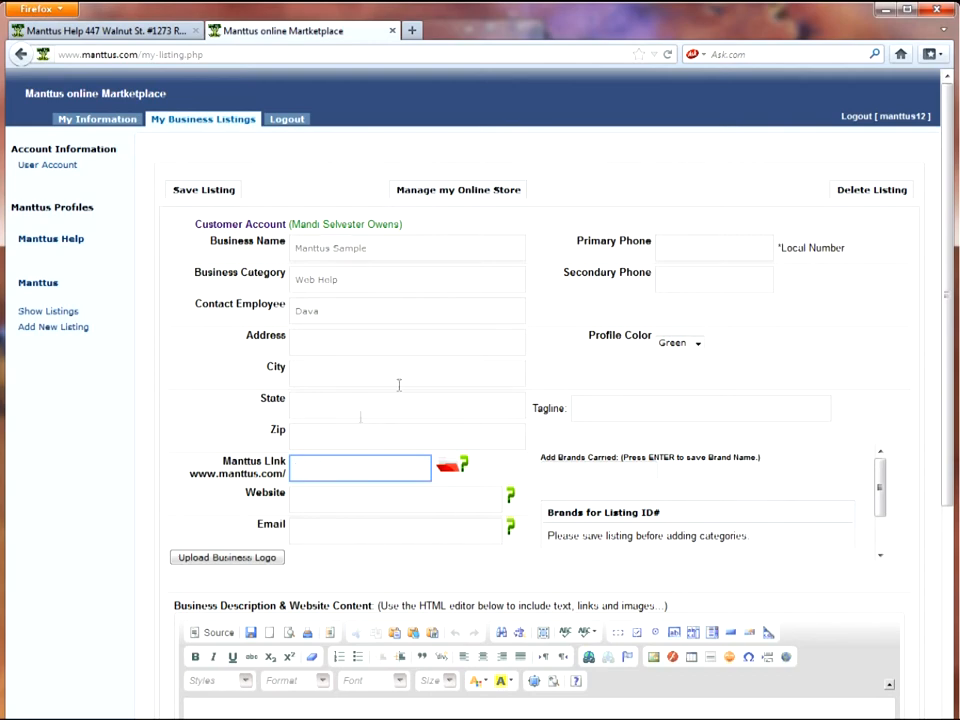
{"action": "left_click", "coordinate": [214, 192]}
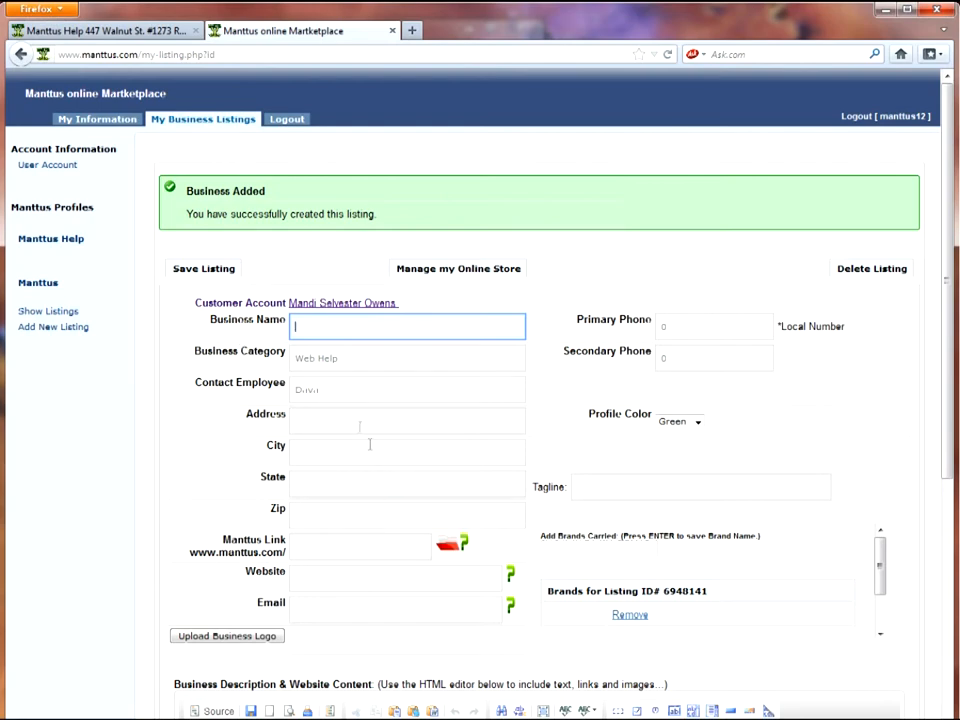
Retype the misspelled contact employee name correctly in the Contact Employee field
{"action": "left_click", "coordinate": [319, 390]}
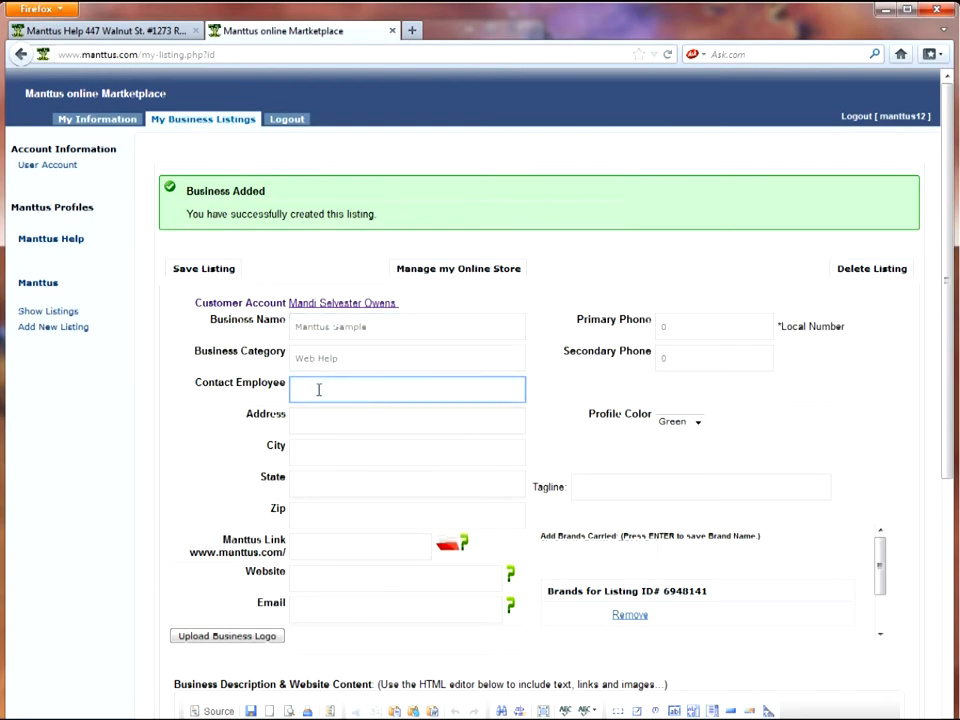
{"action": "type", "text": "David"}
{"action": "left_click", "coordinate": [333, 549]}
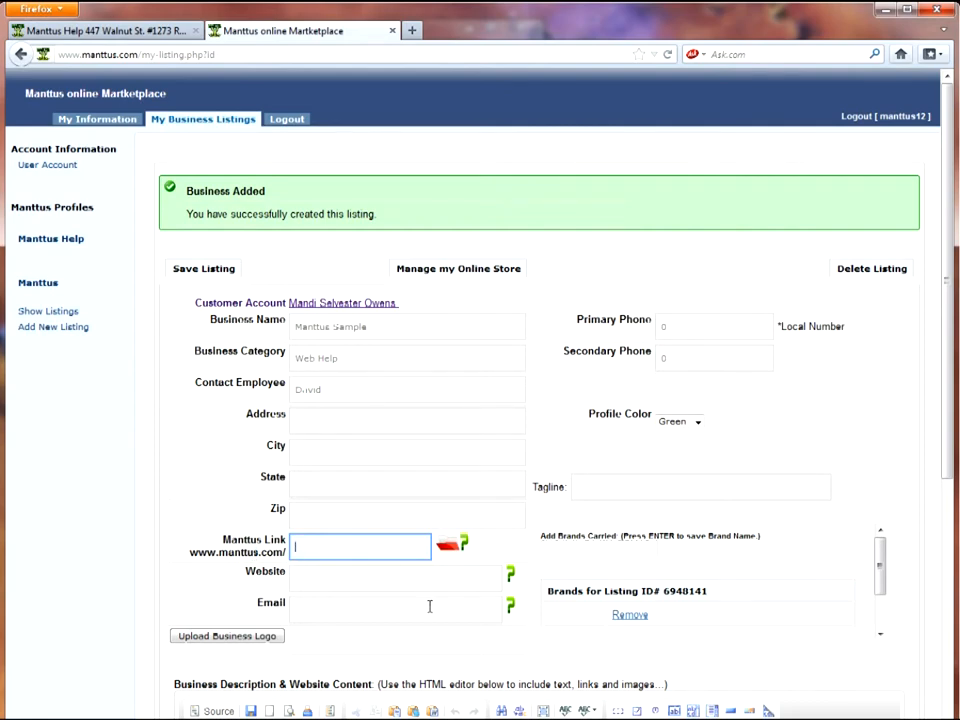
{"action": "type", "text": "manttussample"}
{"action": "left_click", "coordinate": [378, 579]}
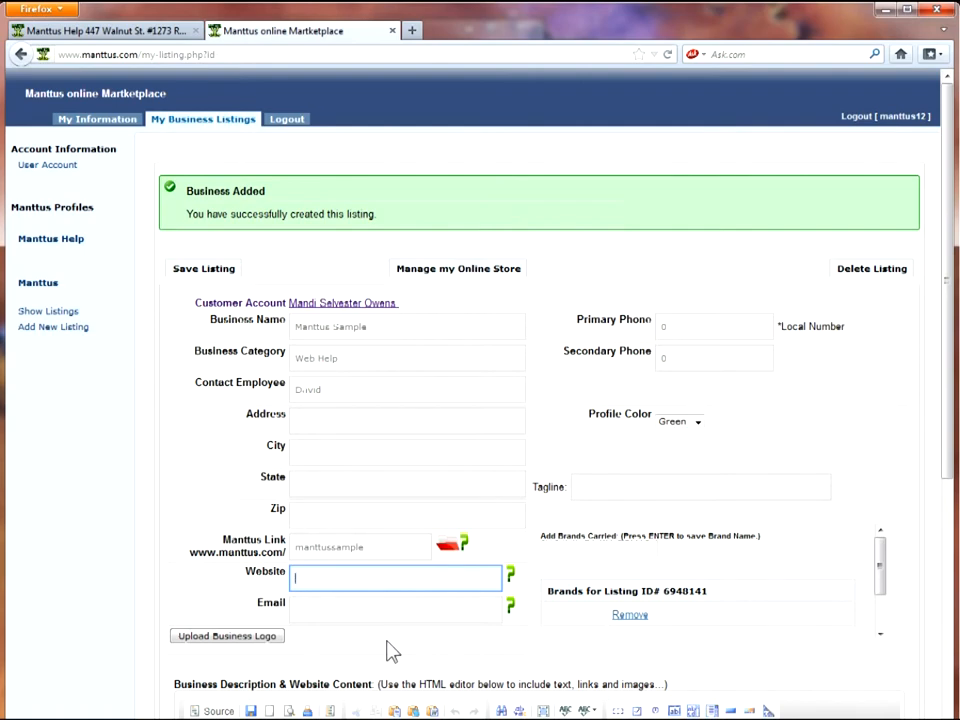
{"action": "type", "text": "www.manttus.com/manttus"}
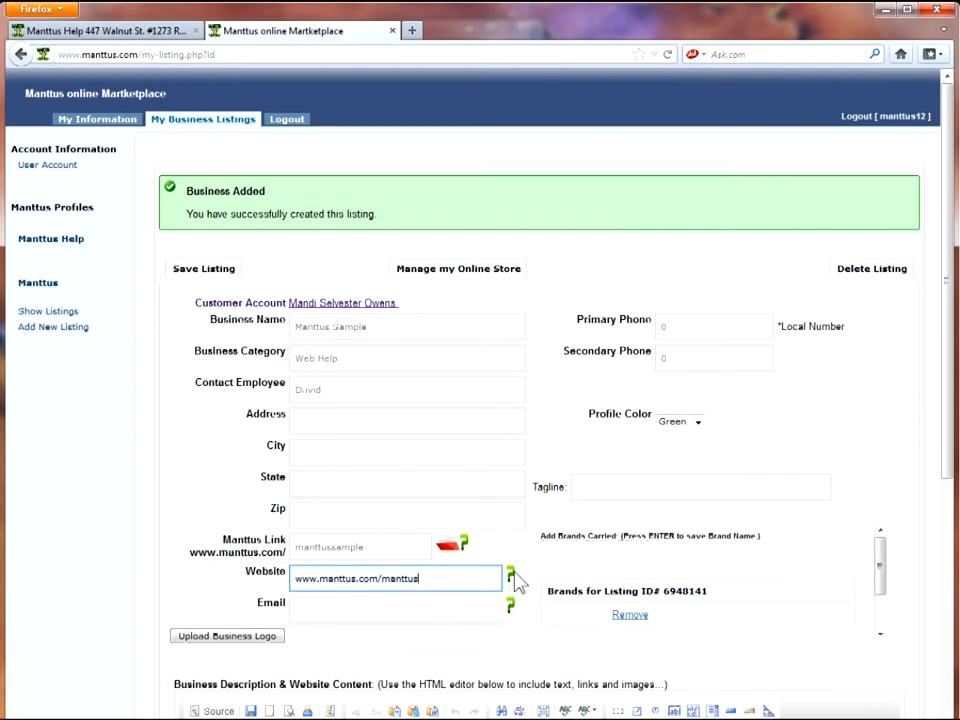
{"action": "mouse_move", "coordinate": [510, 578]}
{"action": "type", "text": "htt"}
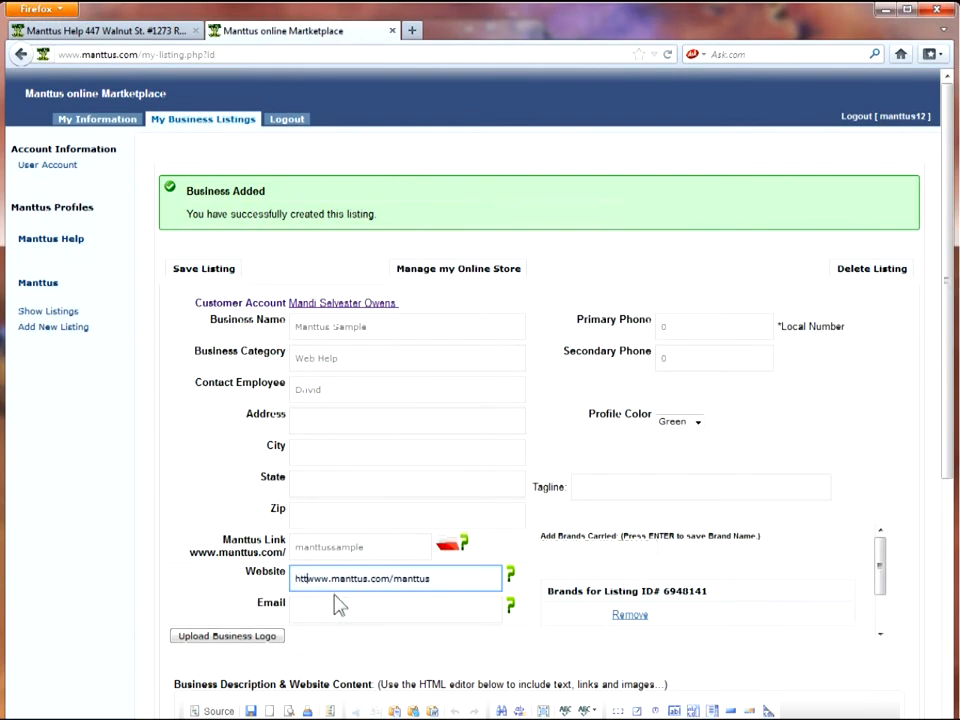
{"action": "type", "text": "p://"}
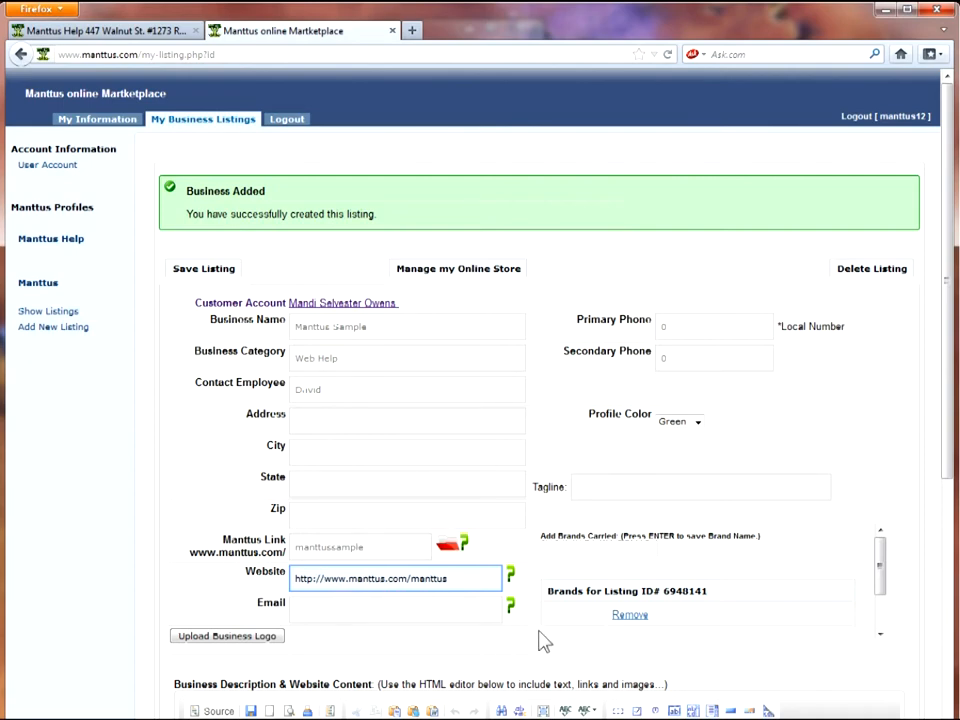
{"action": "left_click", "coordinate": [432, 612]}
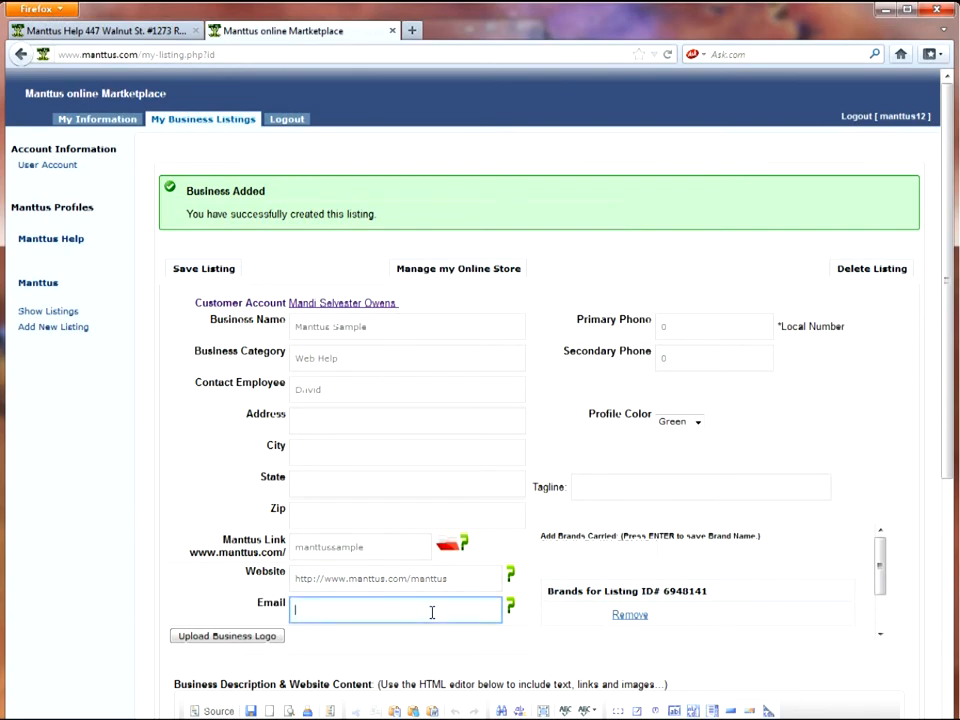
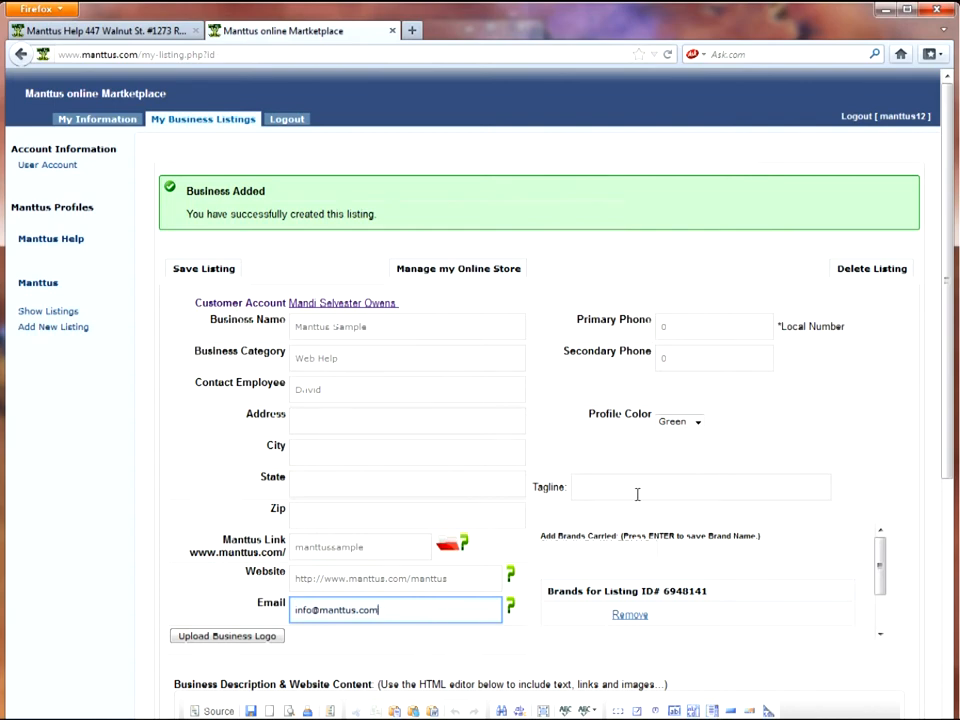
Save the listing changes with Save Listing and scroll down the form
{"action": "left_click", "coordinate": [193, 279]}
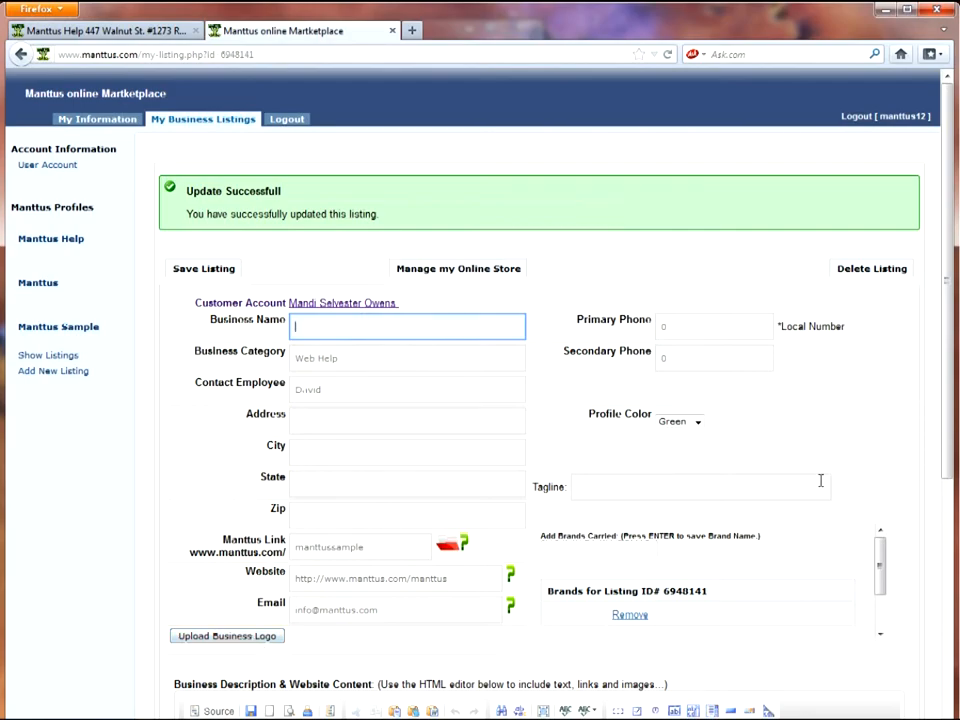
{"action": "left_click_drag", "start_coordinate": [949, 407], "coordinate": [950, 554]}
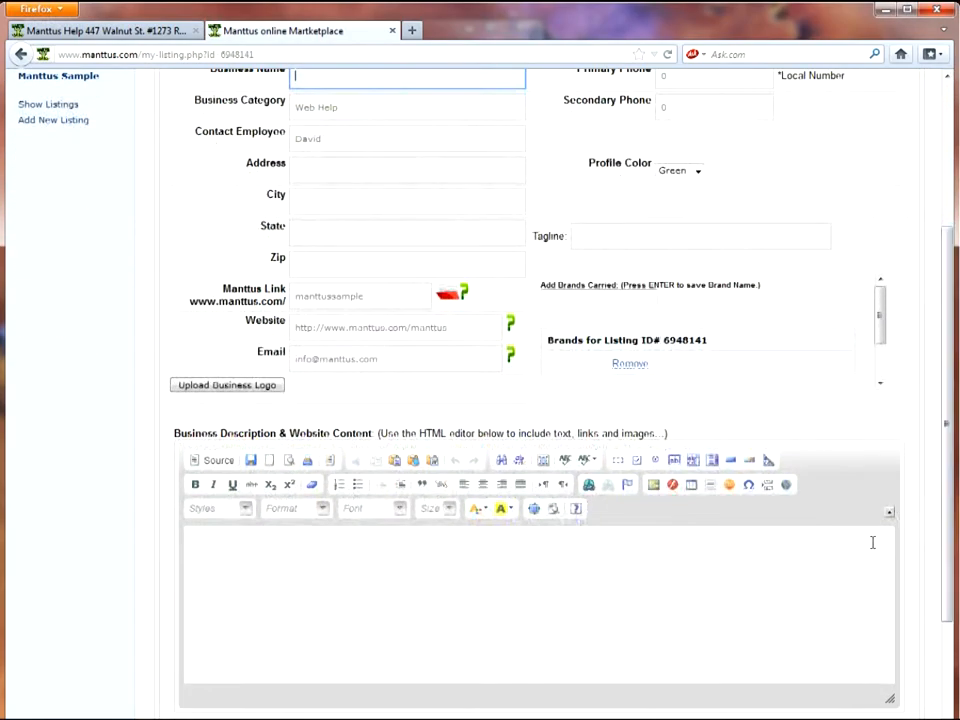
Upload cl-3-150x100 from the Logos folder as the business logo, then close the Image Manager
{"action": "left_click", "coordinate": [247, 396]}
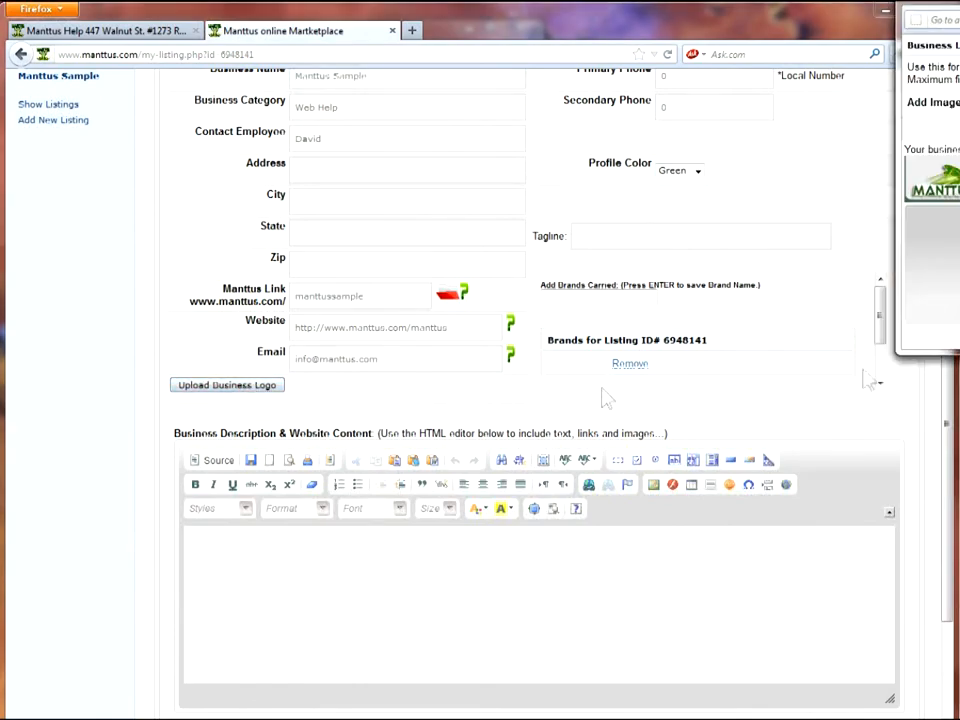
{"action": "left_click_drag", "start_coordinate": [950, 12], "coordinate": [555, 238]}
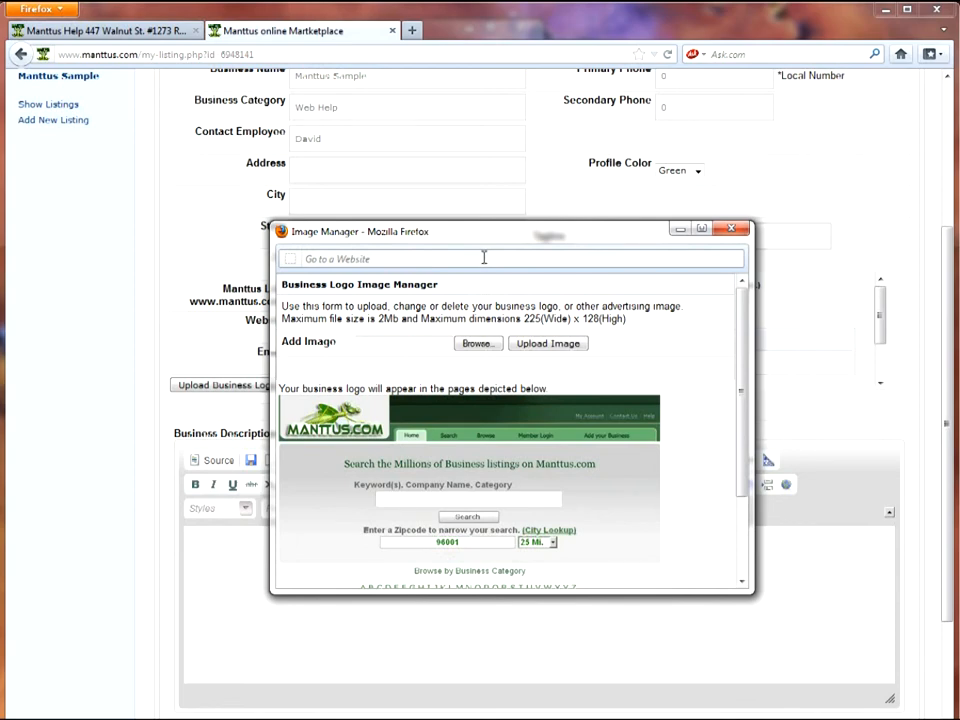
{"action": "left_click", "coordinate": [476, 343]}
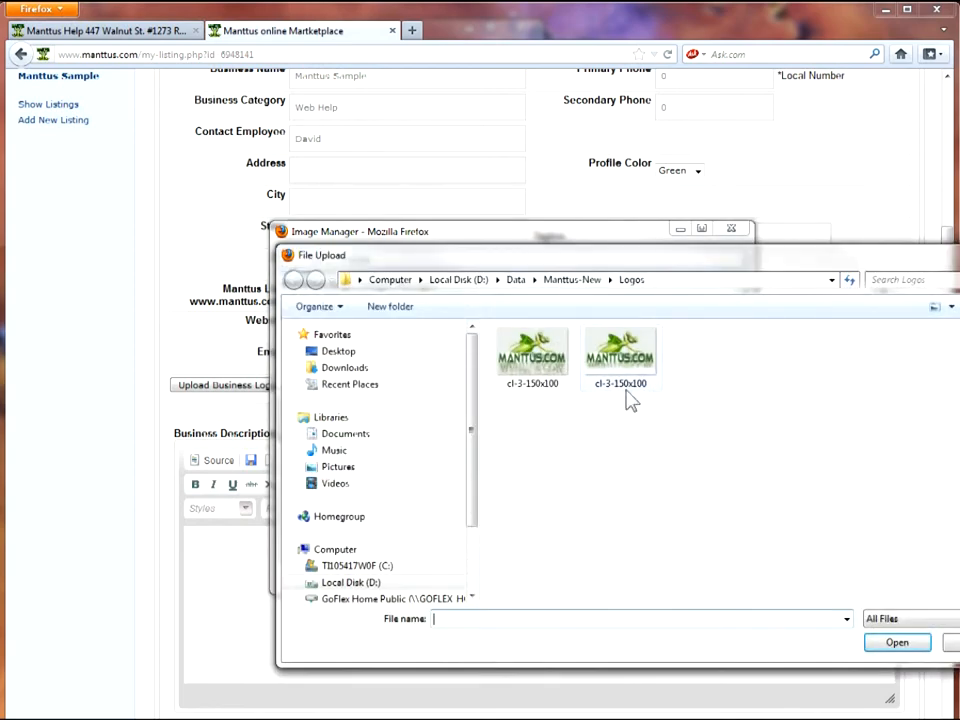
{"action": "left_click", "coordinate": [535, 362]}
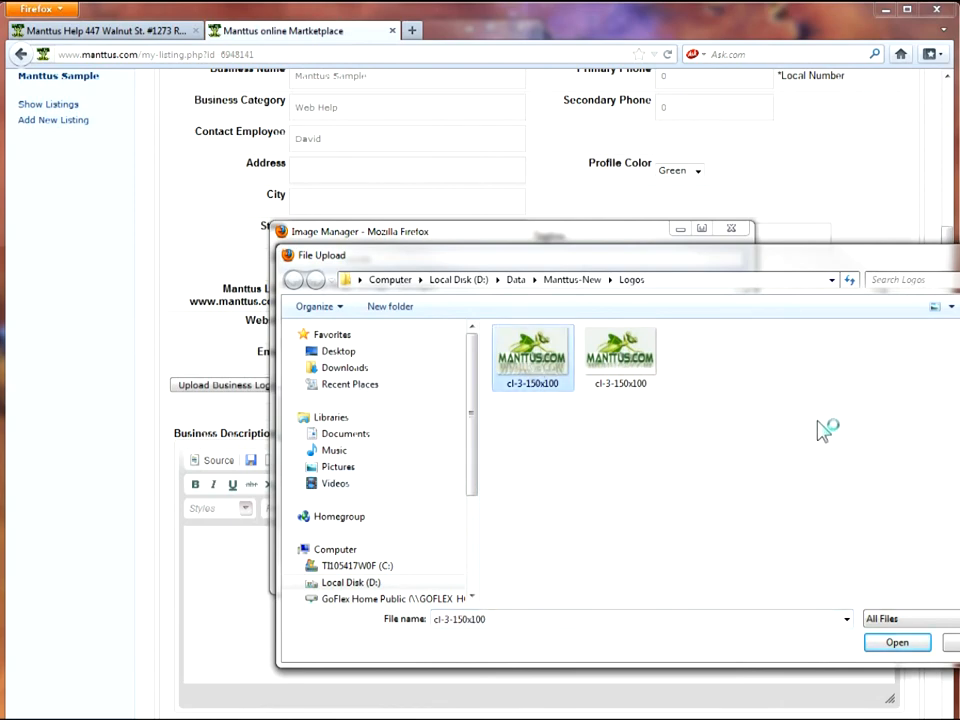
{"action": "left_click", "coordinate": [897, 643]}
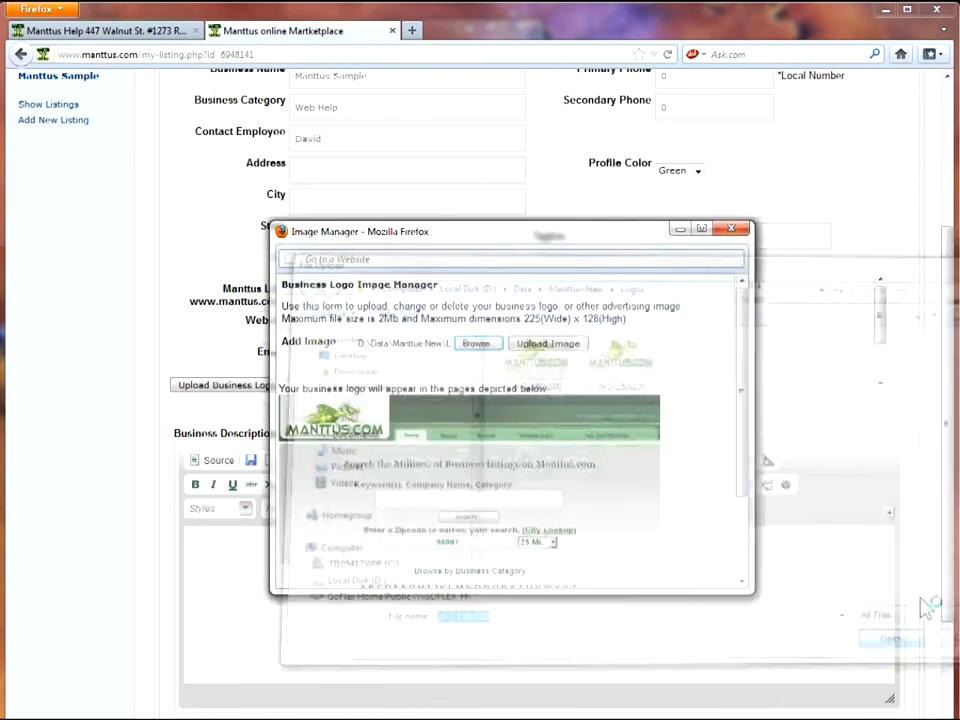
{"action": "left_click", "coordinate": [553, 352]}
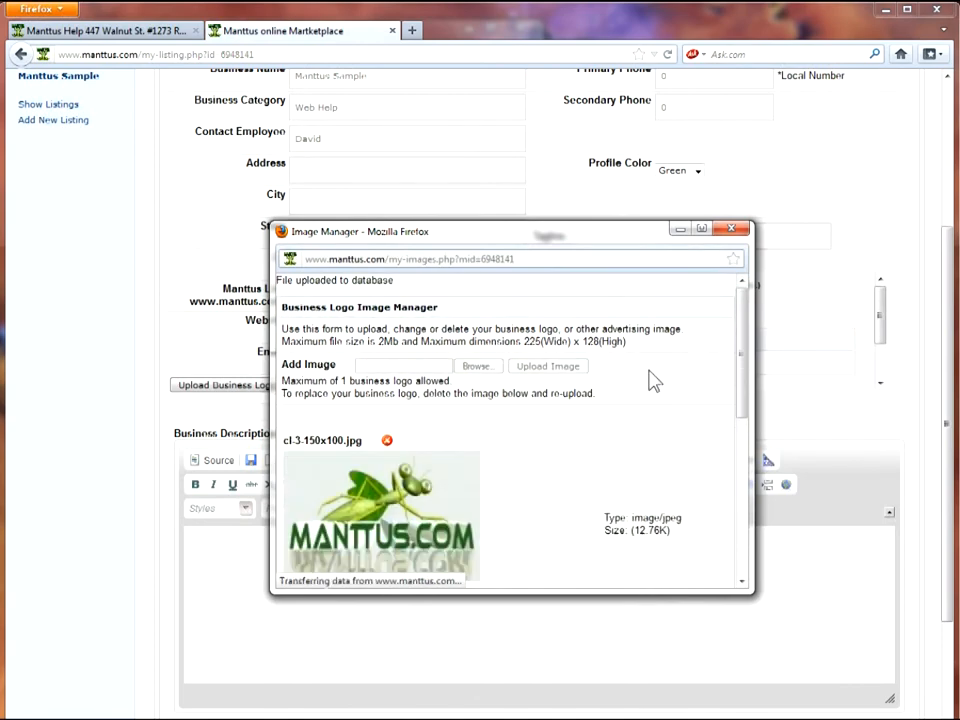
{"action": "left_click", "coordinate": [735, 233]}
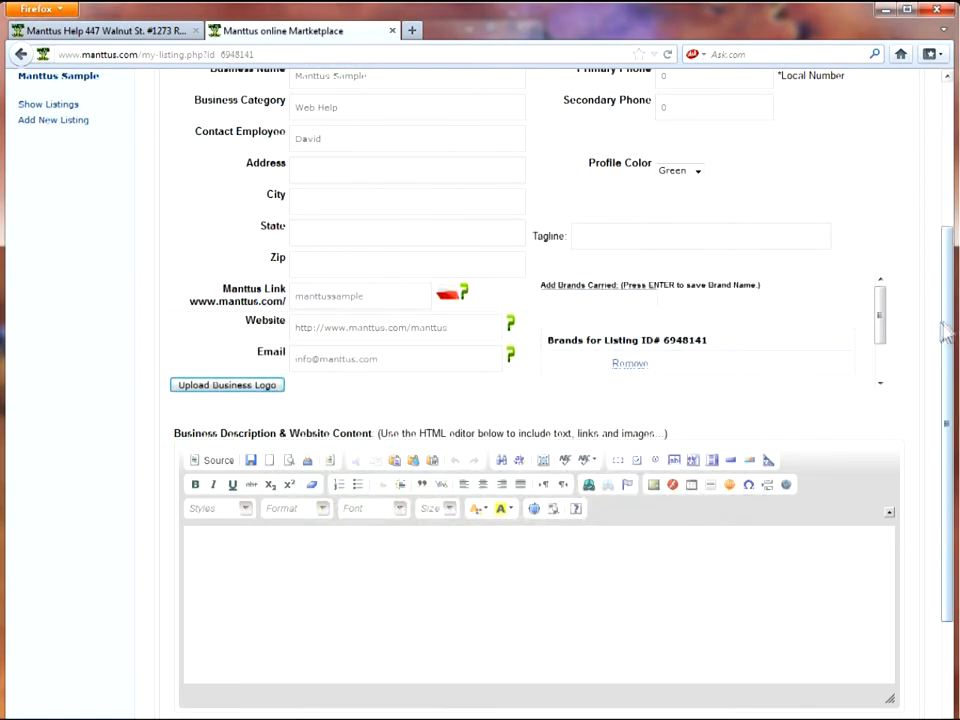
{"action": "scroll", "coordinate": [940, 300], "scroll_direction": "up", "scroll_amount": 3}
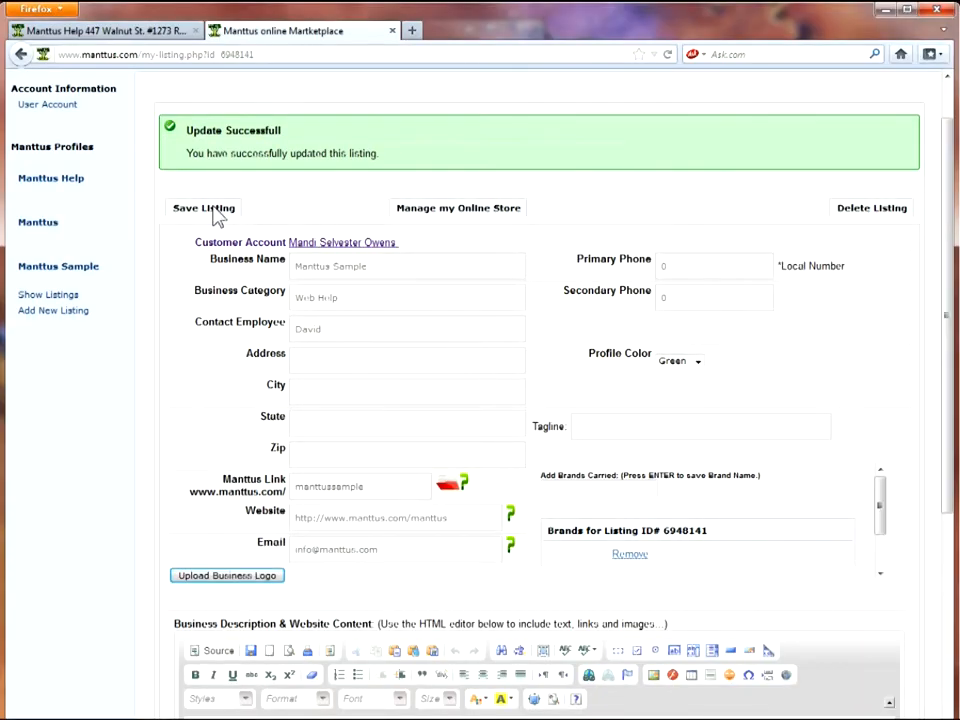
Save the listing with its new logo, select Primary Phone, and switch to the Manttus Help tab
{"action": "left_click", "coordinate": [214, 212]}
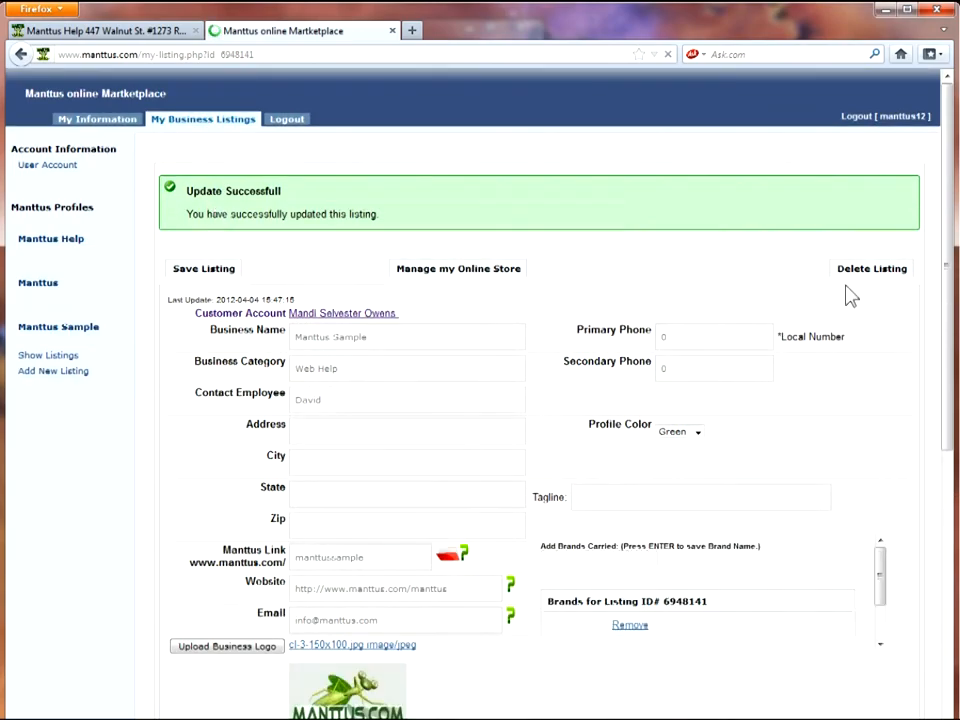
{"action": "left_click_drag", "start_coordinate": [946, 238], "coordinate": [948, 322]}
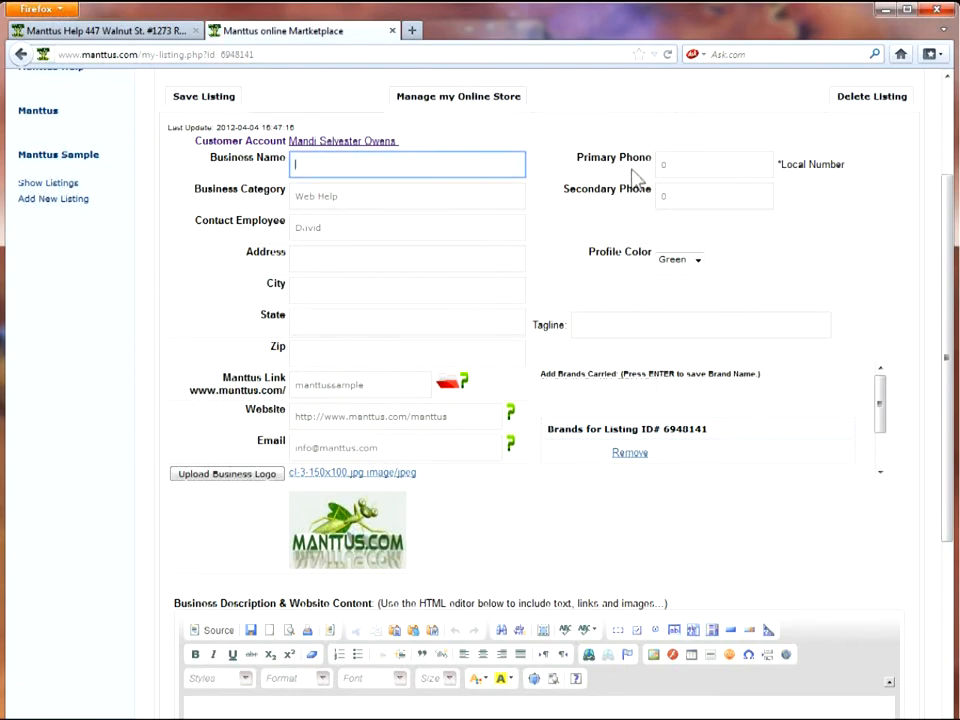
{"action": "left_click", "coordinate": [668, 165]}
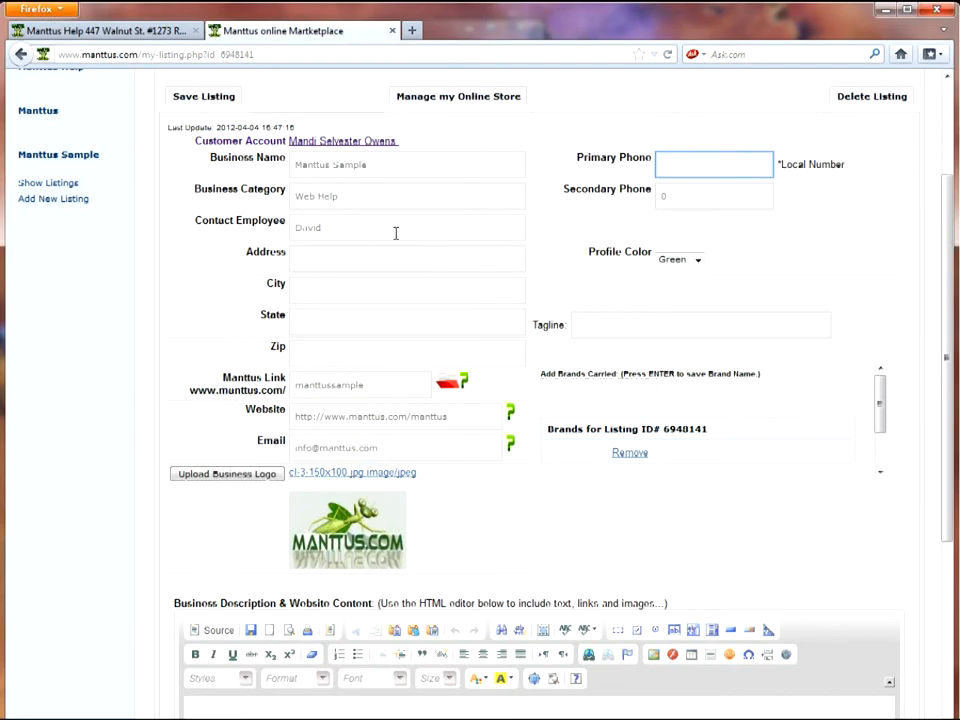
{"action": "left_click", "coordinate": [138, 30]}
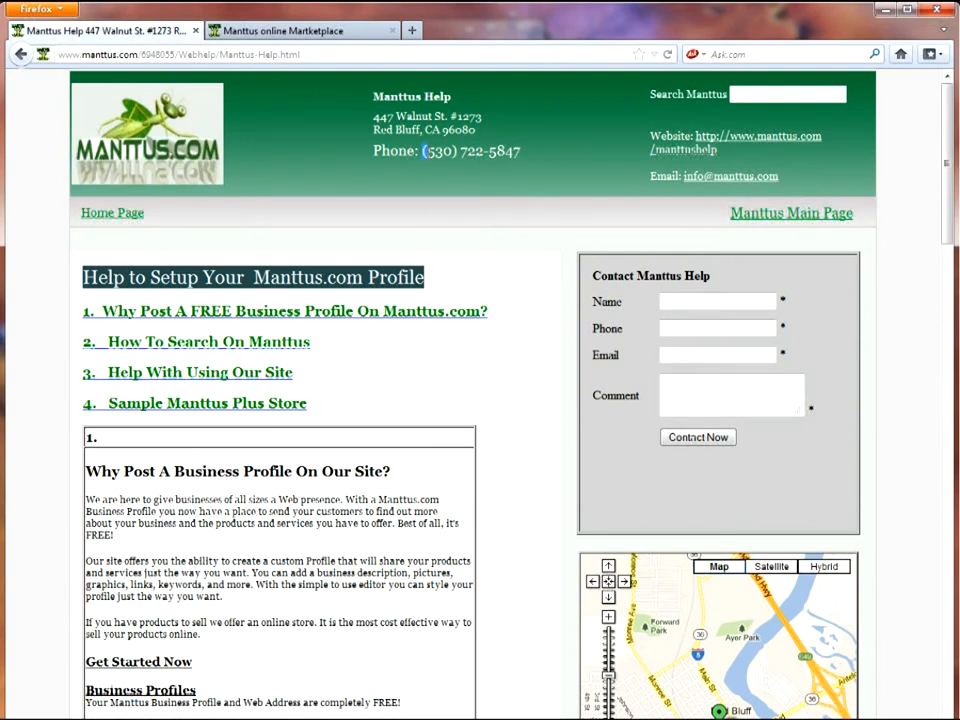
Copy the phone number from the Manttus Help page into the listing's Primary Phone field
{"action": "left_click_drag", "start_coordinate": [424, 150], "coordinate": [521, 151]}
{"action": "right_click", "coordinate": [487, 150]}
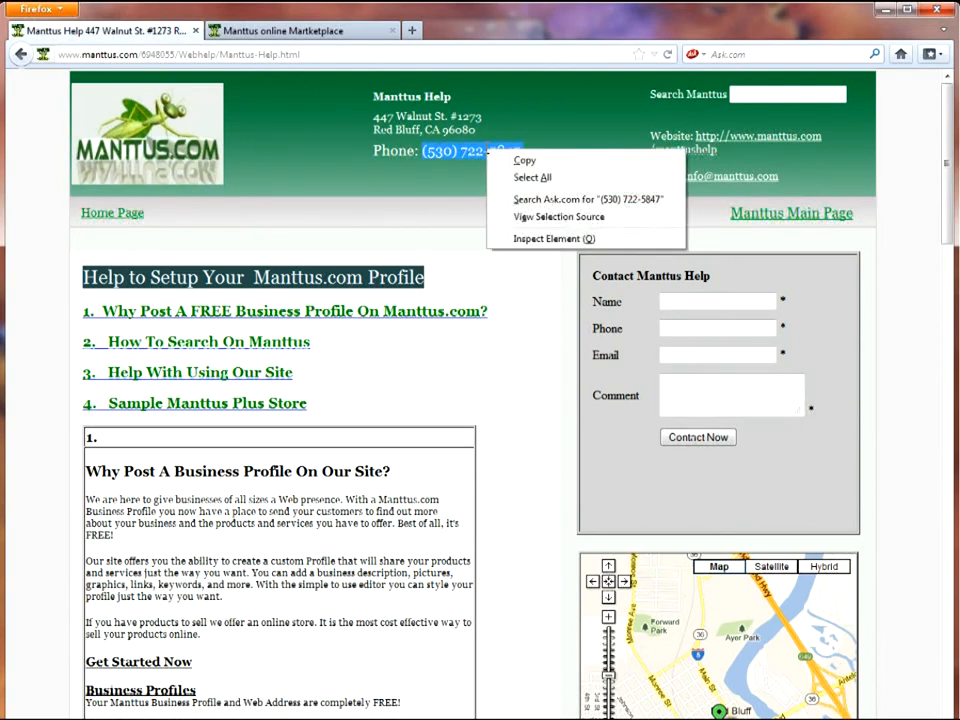
{"action": "left_click", "coordinate": [524, 160]}
{"action": "left_click", "coordinate": [336, 36]}
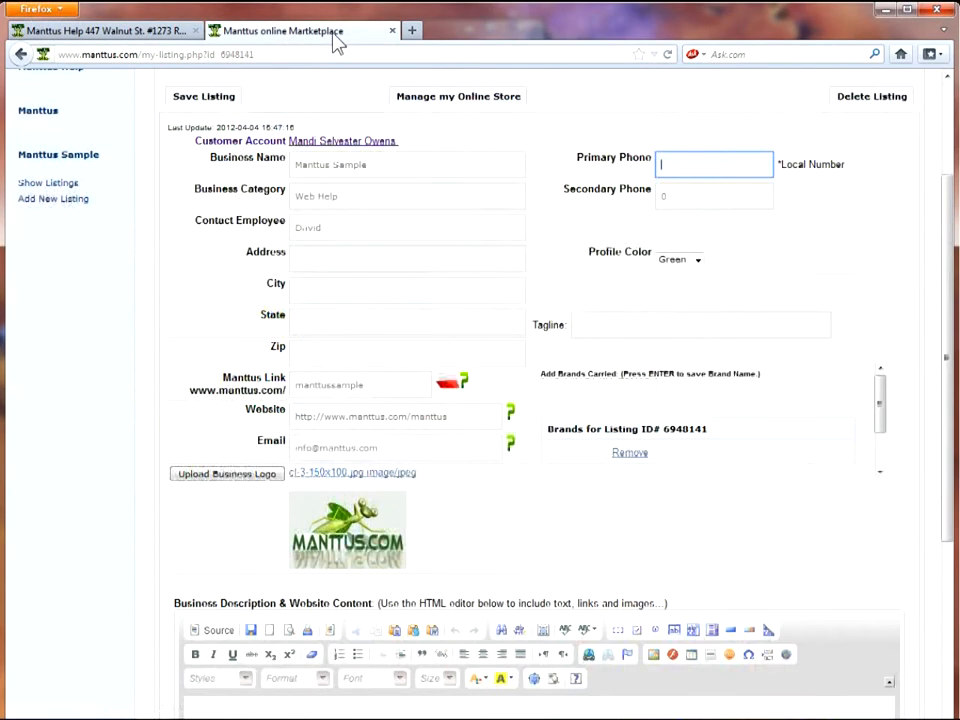
{"action": "right_click", "coordinate": [662, 163]}
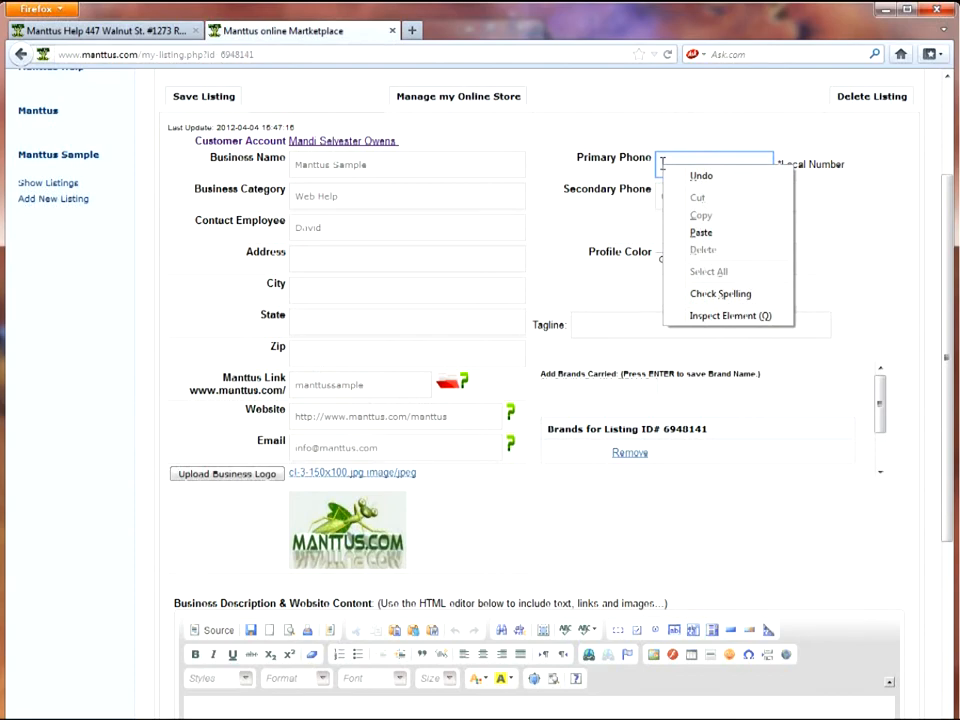
{"action": "left_click", "coordinate": [720, 233]}
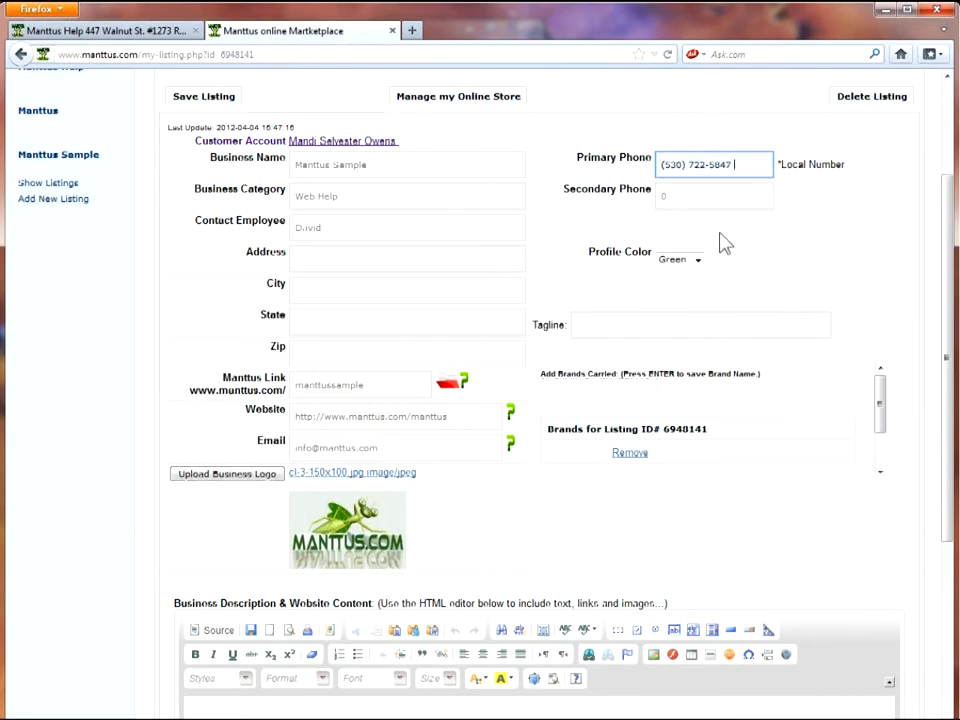
{"action": "left_click", "coordinate": [618, 327]}
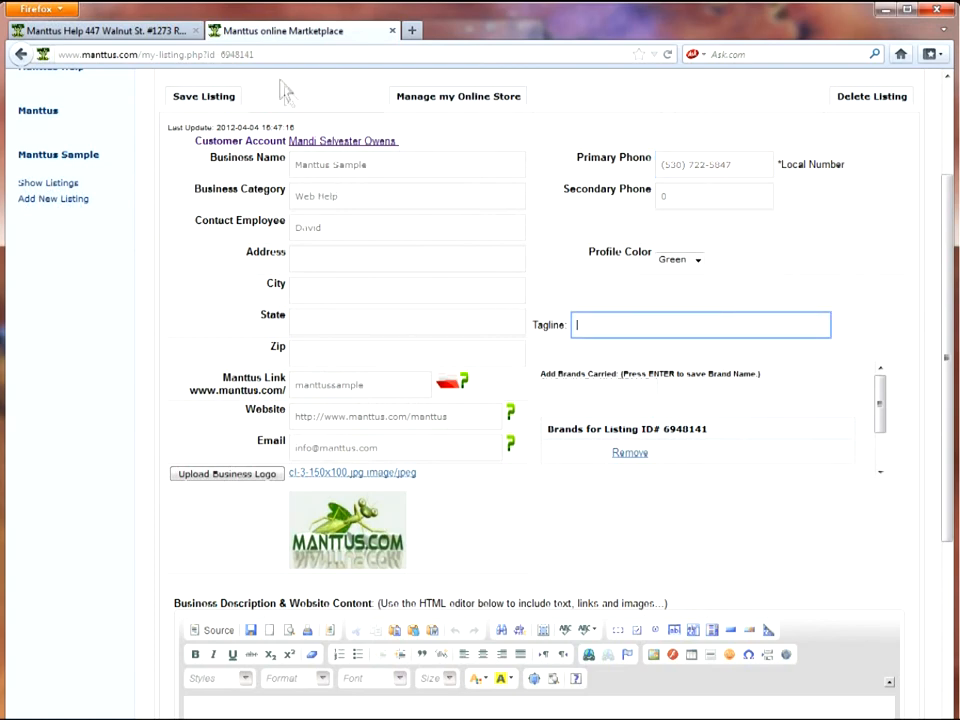
Copy the street address from the Manttus Help page into the listing's Address field
{"action": "left_click", "coordinate": [118, 30]}
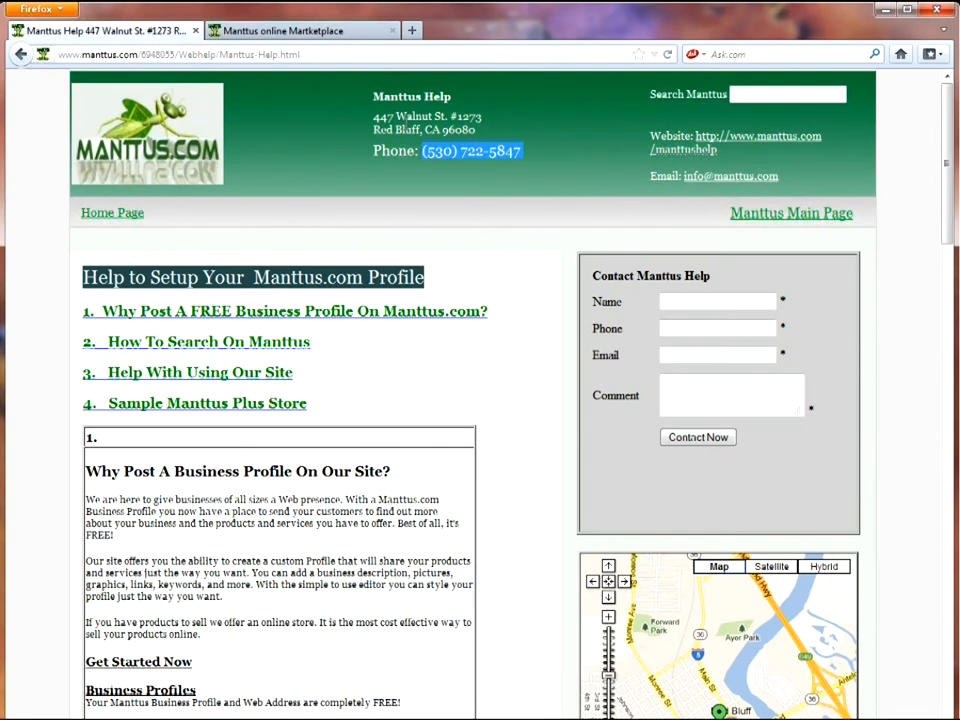
{"action": "left_click_drag", "start_coordinate": [374, 116], "coordinate": [478, 116]}
{"action": "right_click", "coordinate": [478, 116]}
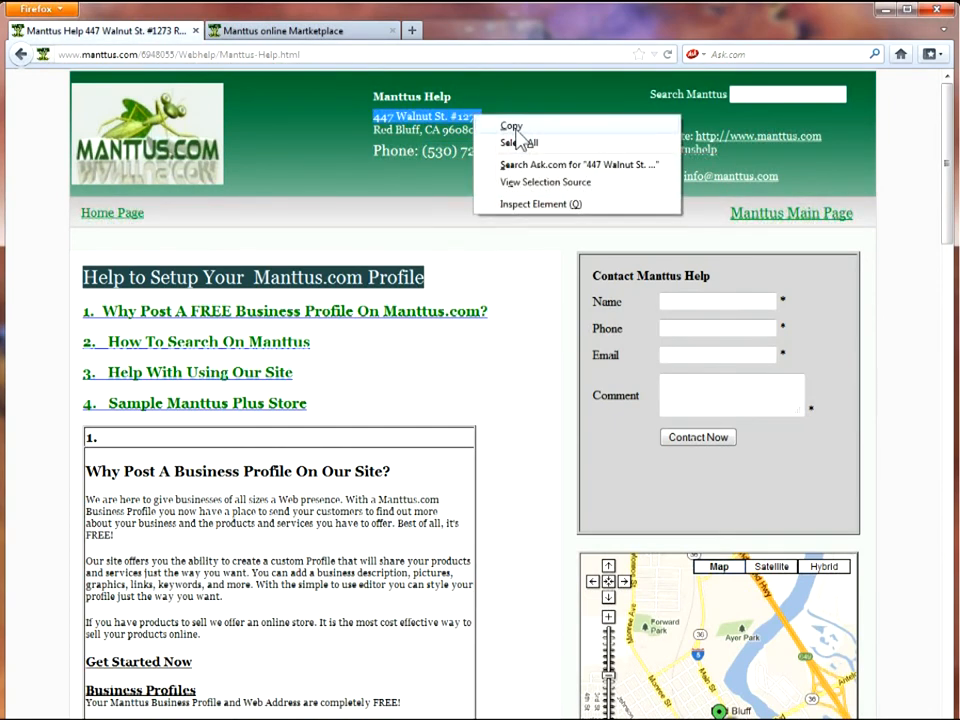
{"action": "left_click", "coordinate": [510, 125]}
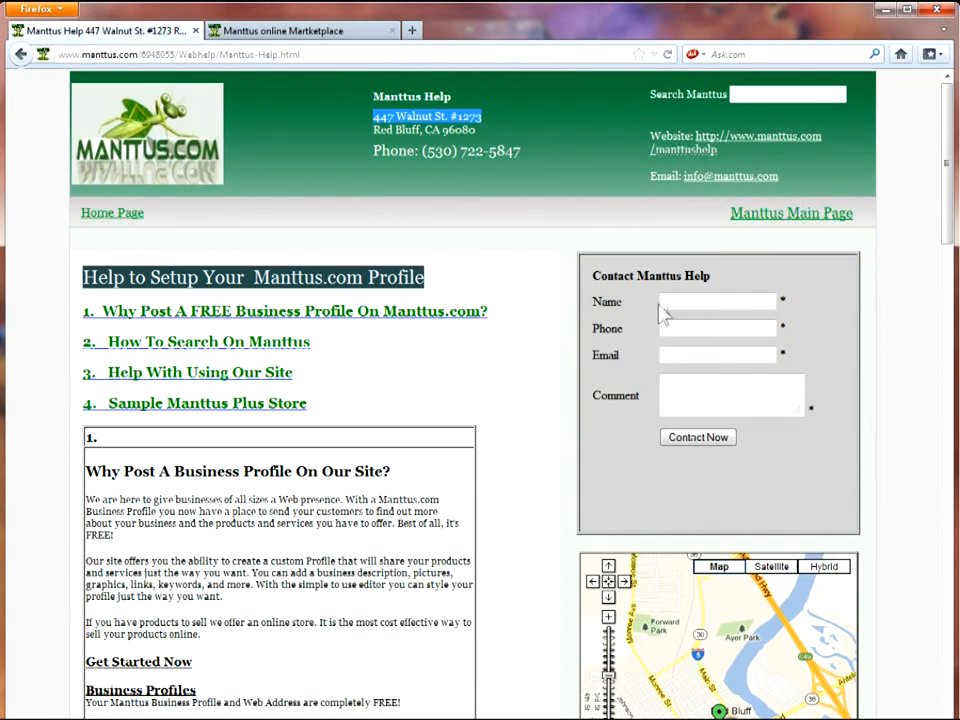
{"action": "left_click", "coordinate": [287, 32]}
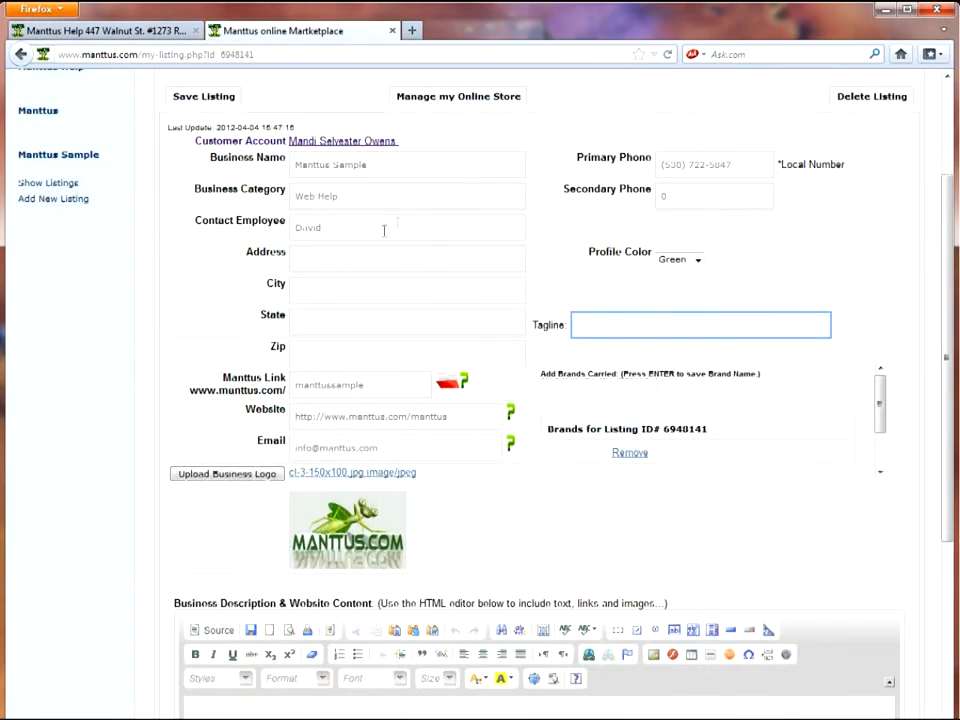
{"action": "left_click", "coordinate": [363, 262]}
{"action": "right_click", "coordinate": [364, 261]}
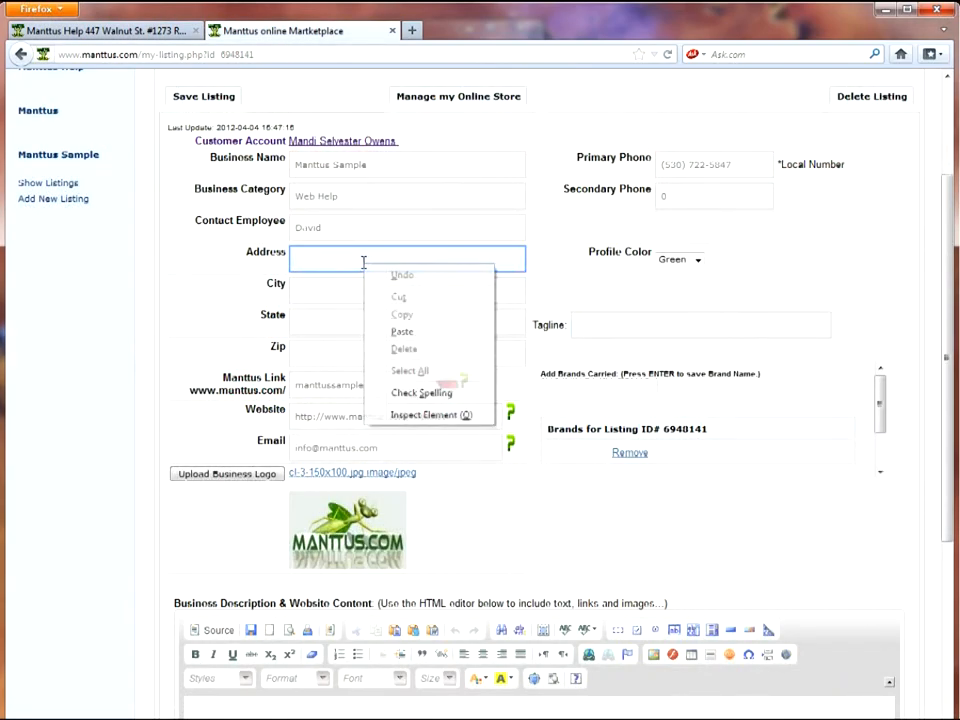
{"action": "left_click", "coordinate": [405, 332]}
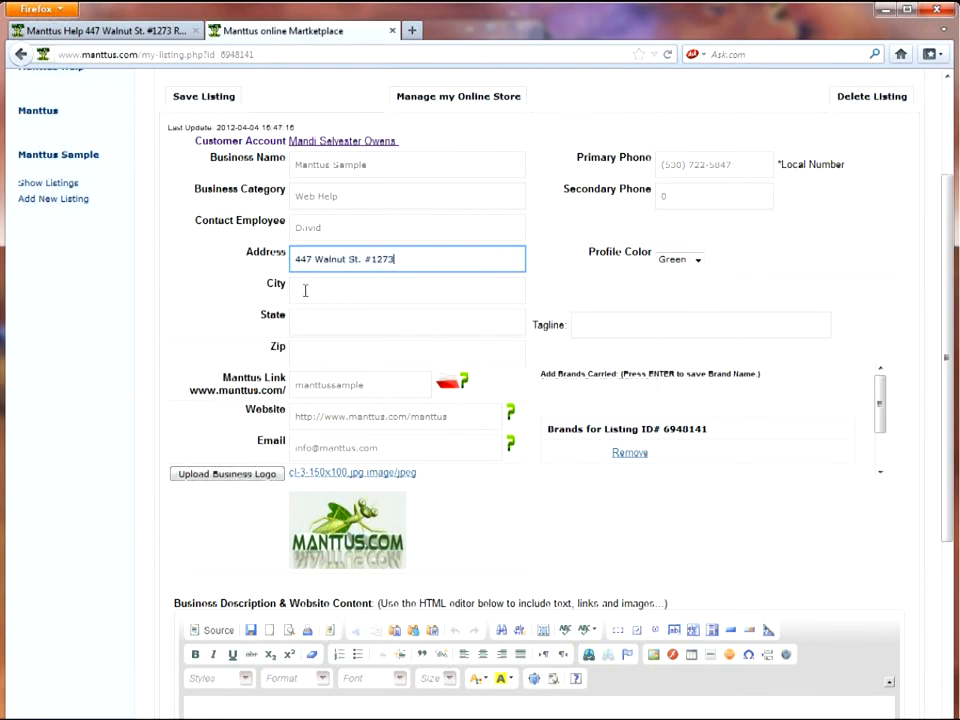
Copy the city name from the Manttus Help page and place the cursor in City
{"action": "left_click", "coordinate": [180, 38]}
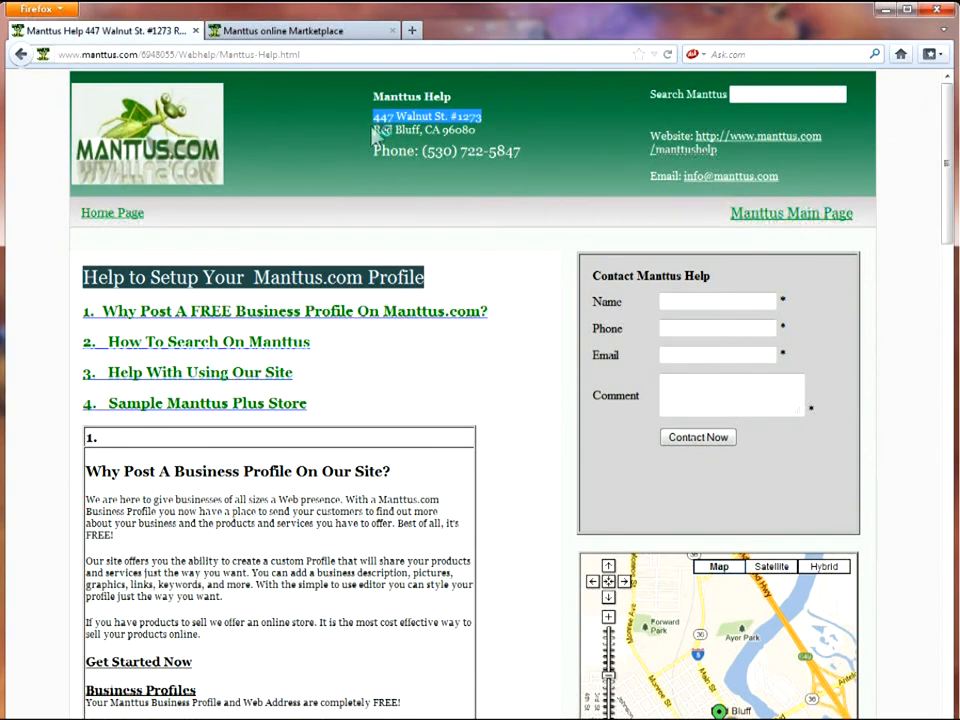
{"action": "left_click_drag", "start_coordinate": [374, 130], "coordinate": [425, 130]}
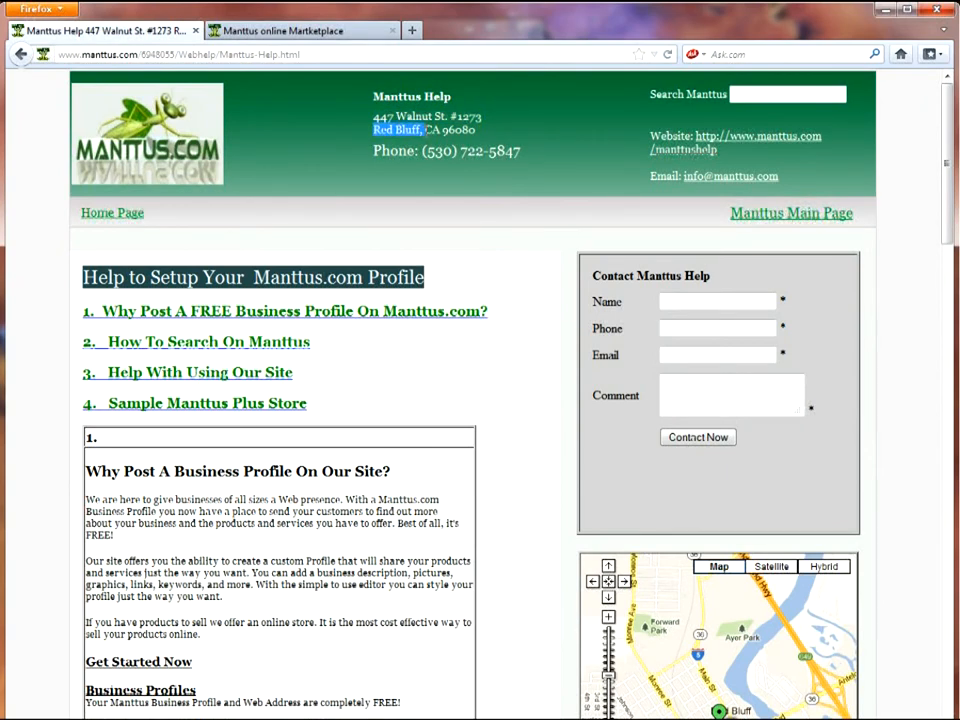
{"action": "right_click", "coordinate": [420, 130]}
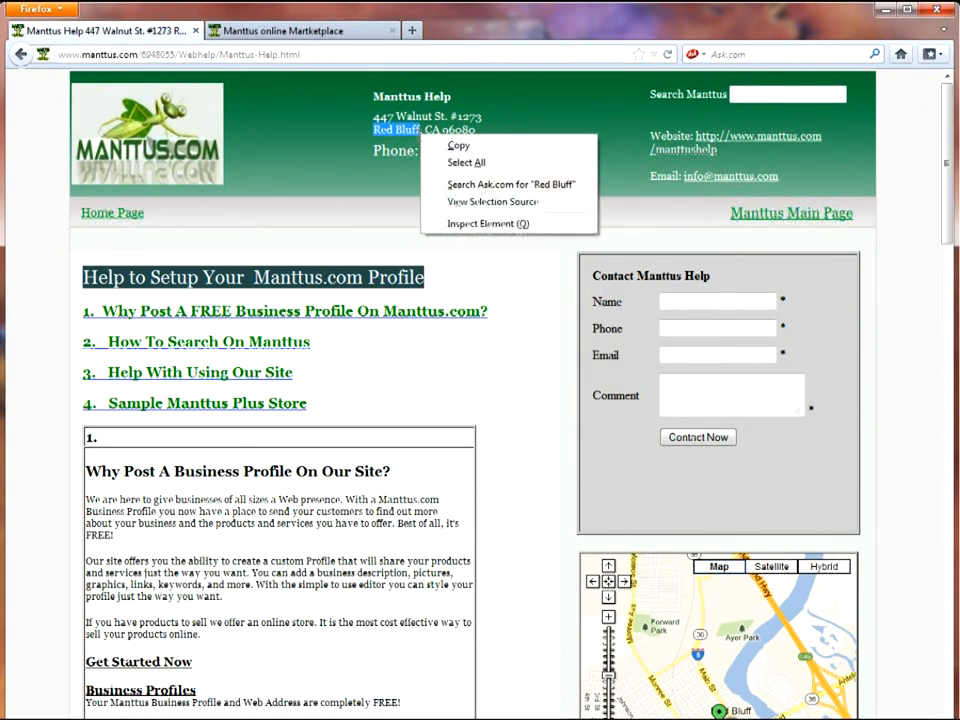
{"action": "left_click", "coordinate": [450, 144]}
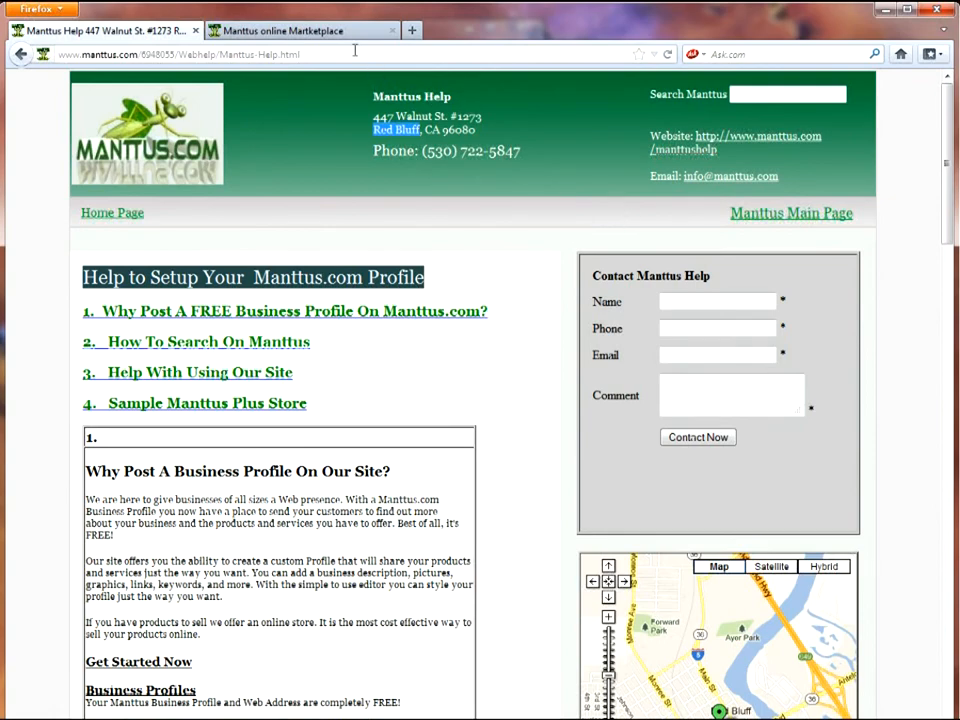
{"action": "left_click", "coordinate": [268, 33]}
{"action": "left_click", "coordinate": [352, 288]}
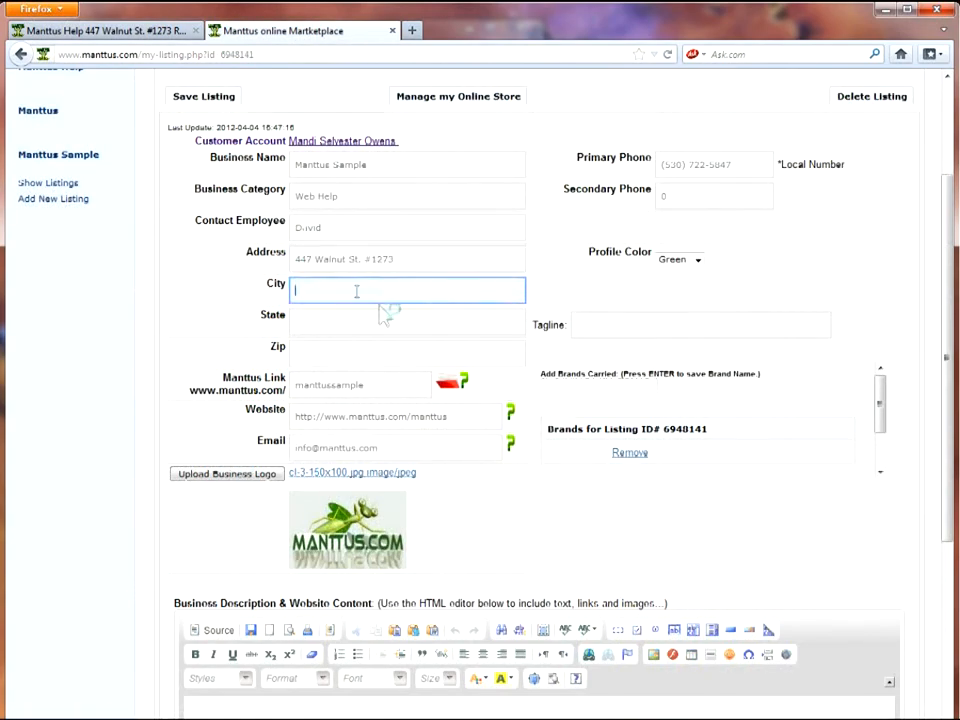
Paste city Red Bluff, enter state CA and zip 96080, and save the listing
{"action": "key", "text": "ctrl+v"}
{"action": "left_click", "coordinate": [359, 323]}
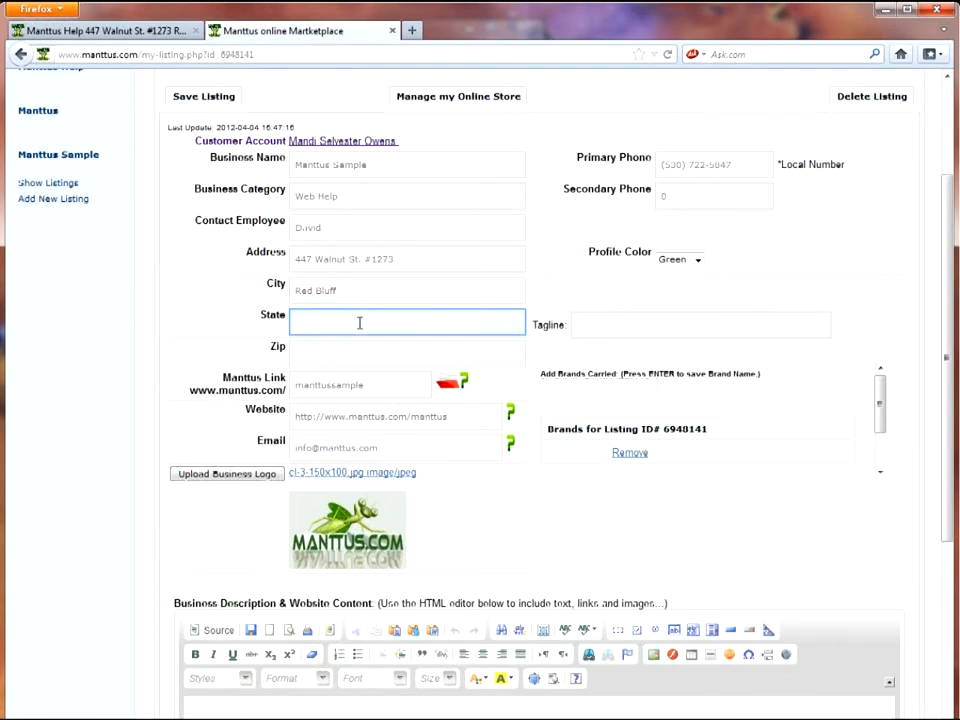
{"action": "type", "text": "CA"}
{"action": "left_click", "coordinate": [420, 353]}
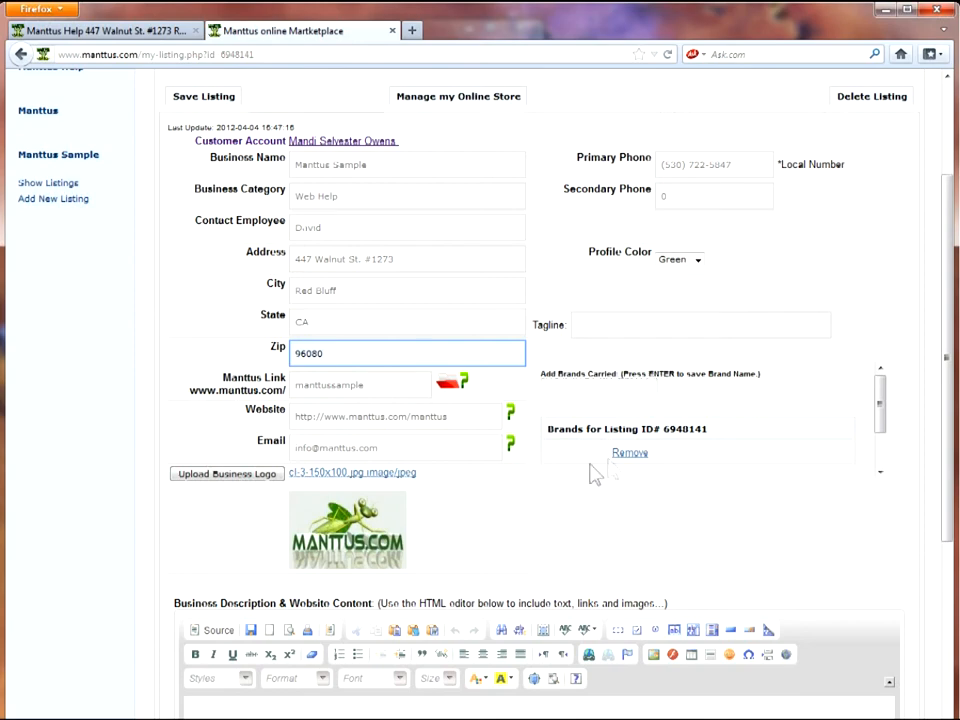
{"action": "left_click", "coordinate": [184, 100]}
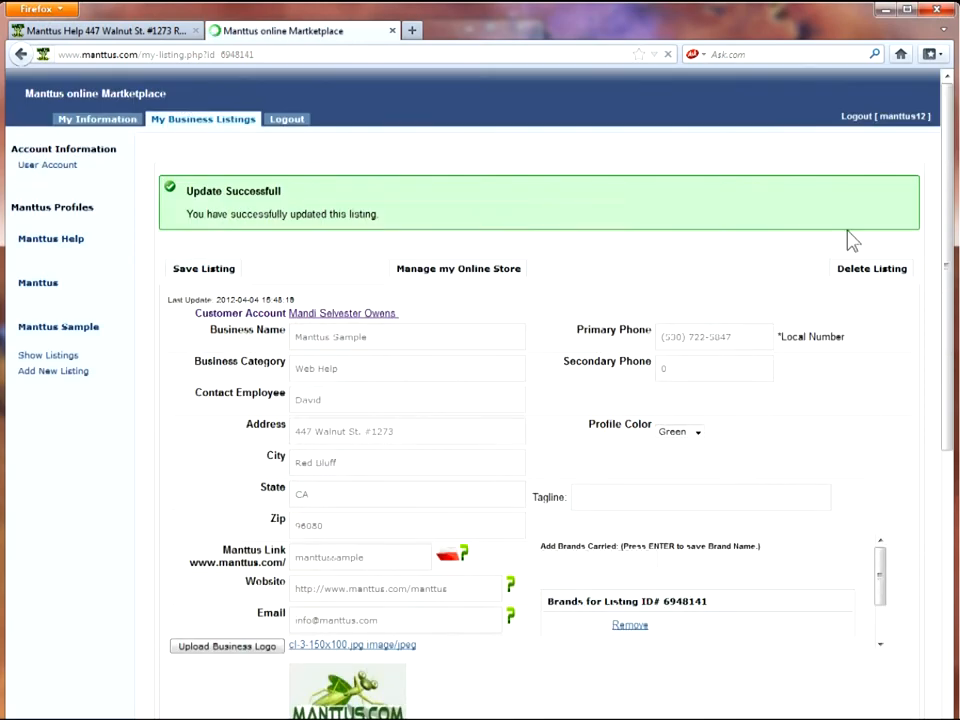
Begin typing 'Welcome to the Manttus.com Sample Page' in the business description editor
{"action": "left_click_drag", "start_coordinate": [950, 190], "coordinate": [950, 435]}
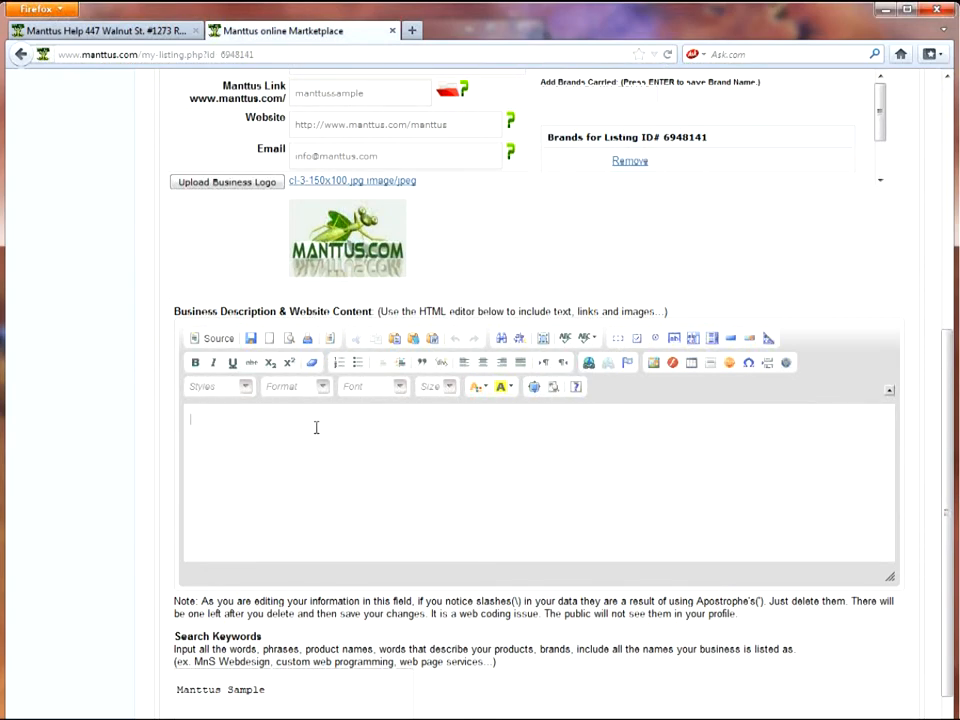
{"action": "left_click", "coordinate": [485, 435]}
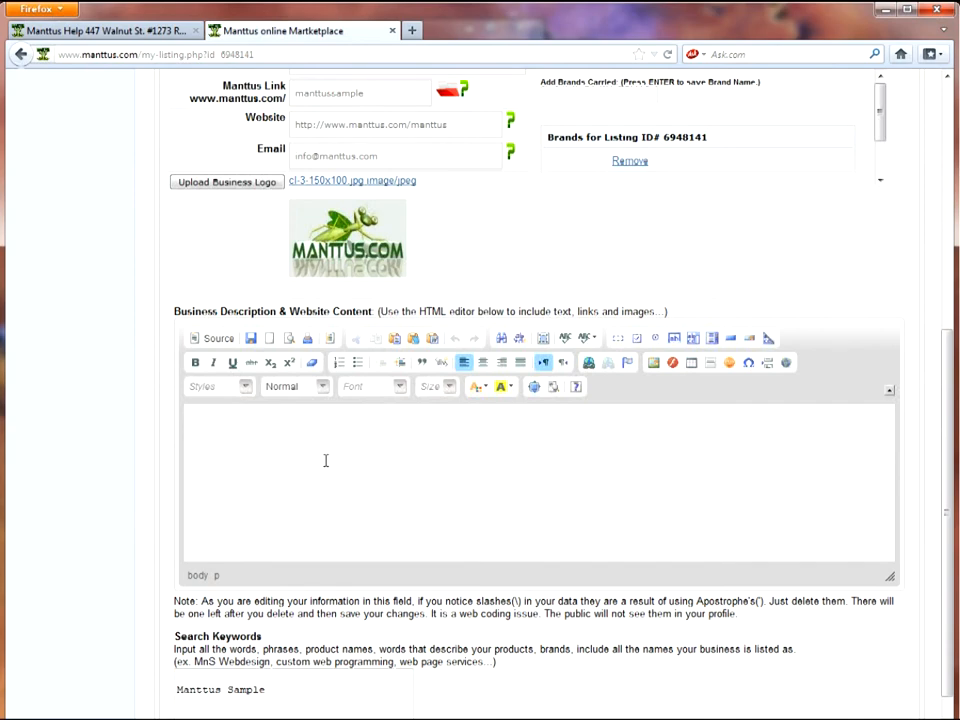
{"action": "type", "text": "Welcome to the Manttus.com Sample Page"}
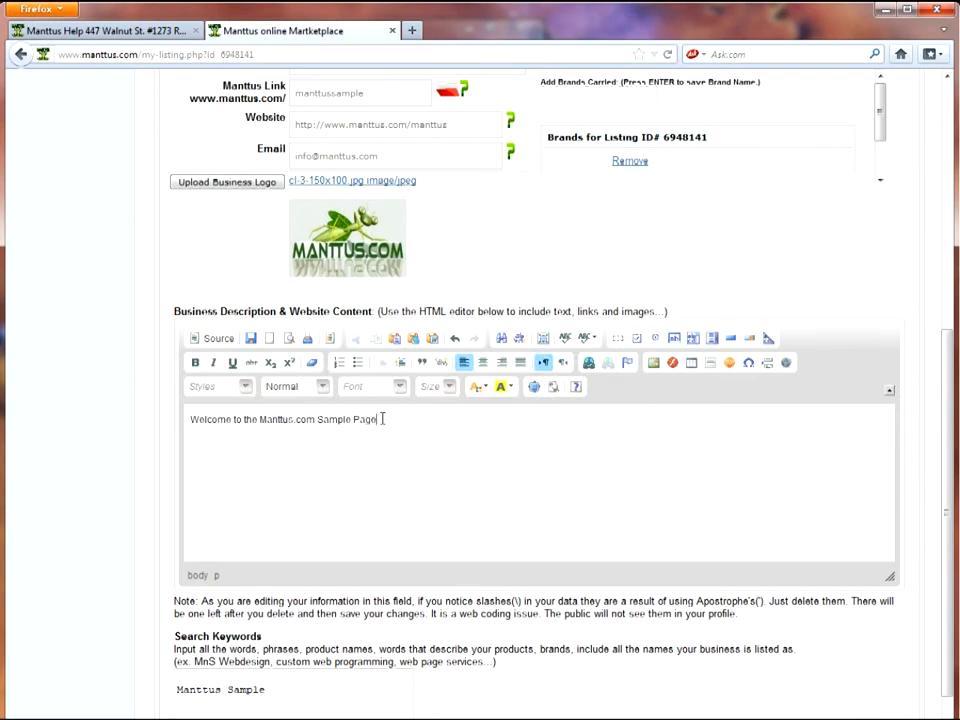
Give the welcome line font size 14 and a green text colour, then reselect it
{"action": "left_click_drag", "start_coordinate": [382, 419], "coordinate": [190, 419]}
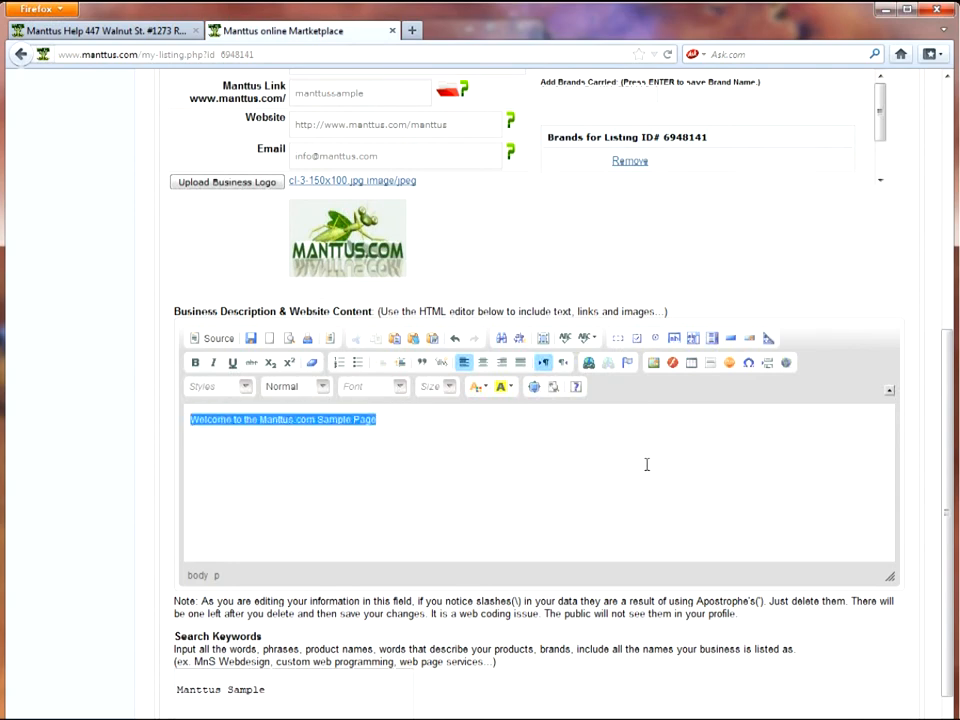
{"action": "left_click", "coordinate": [452, 390]}
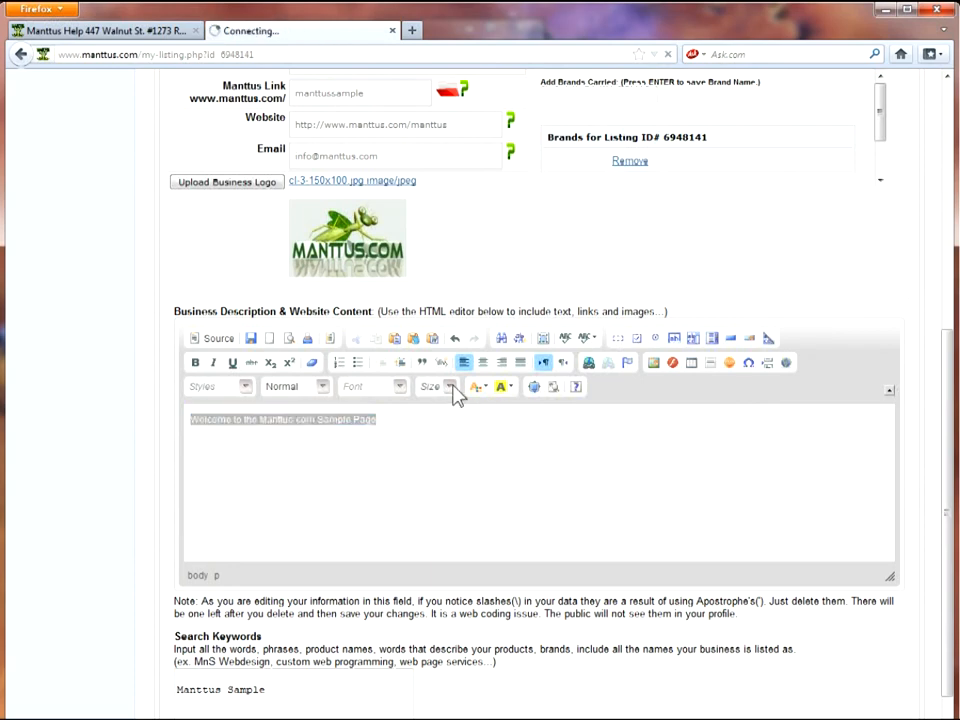
{"action": "left_click", "coordinate": [440, 505]}
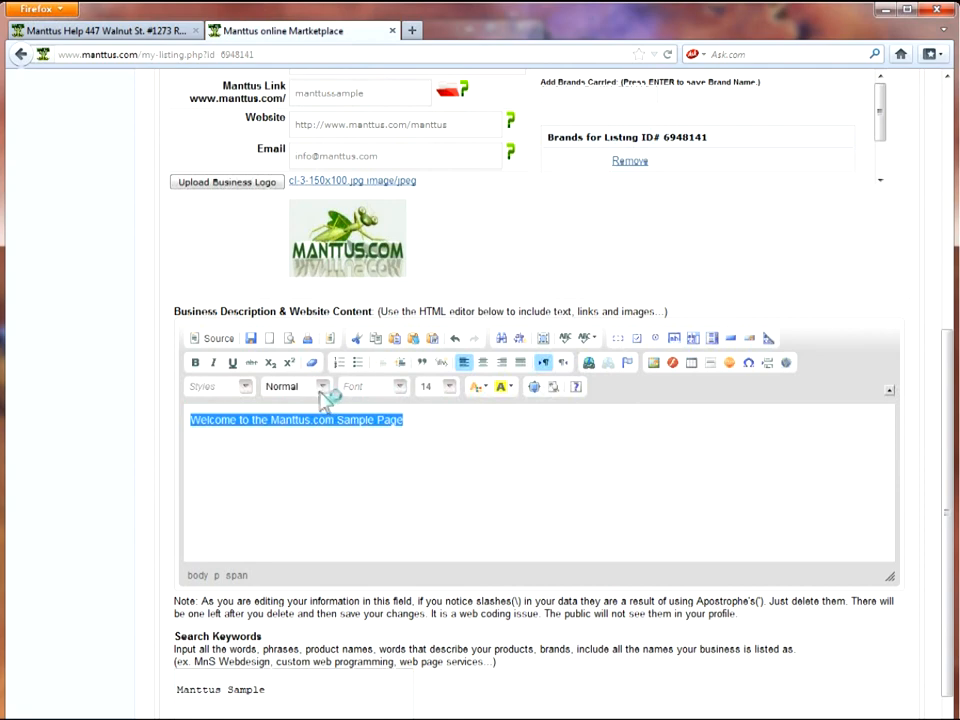
{"action": "left_click", "coordinate": [479, 388]}
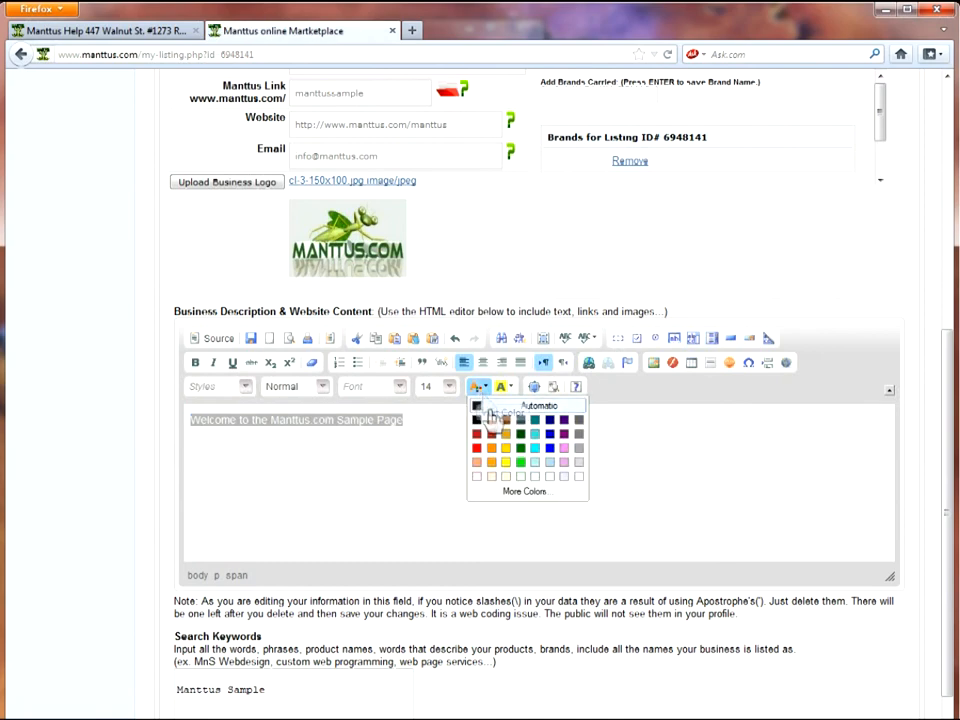
{"action": "left_click", "coordinate": [533, 458]}
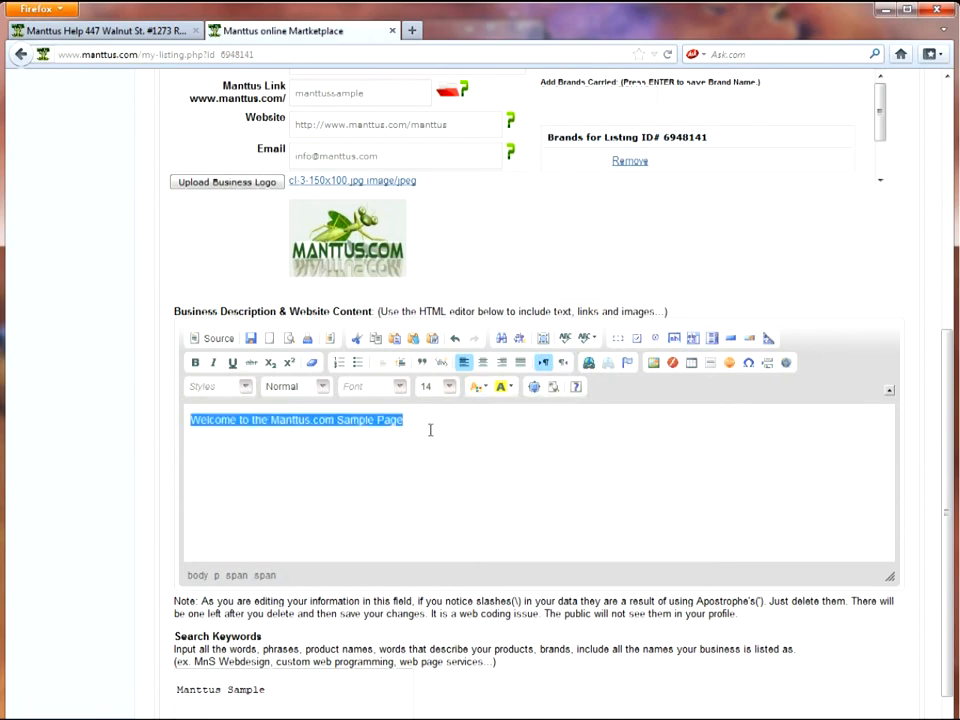
{"action": "left_click", "coordinate": [430, 430]}
{"action": "left_click_drag", "start_coordinate": [416, 420], "coordinate": [181, 420]}
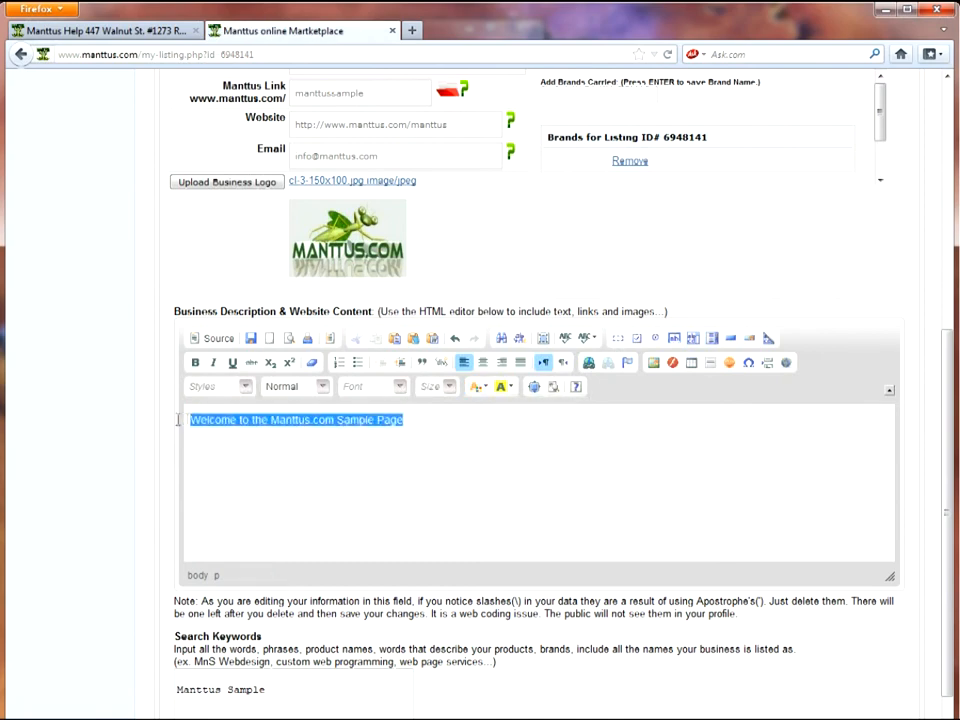
Format the welcome line as Heading 1 in the Courier New font
{"action": "left_click", "coordinate": [322, 388]}
{"action": "left_click", "coordinate": [314, 456]}
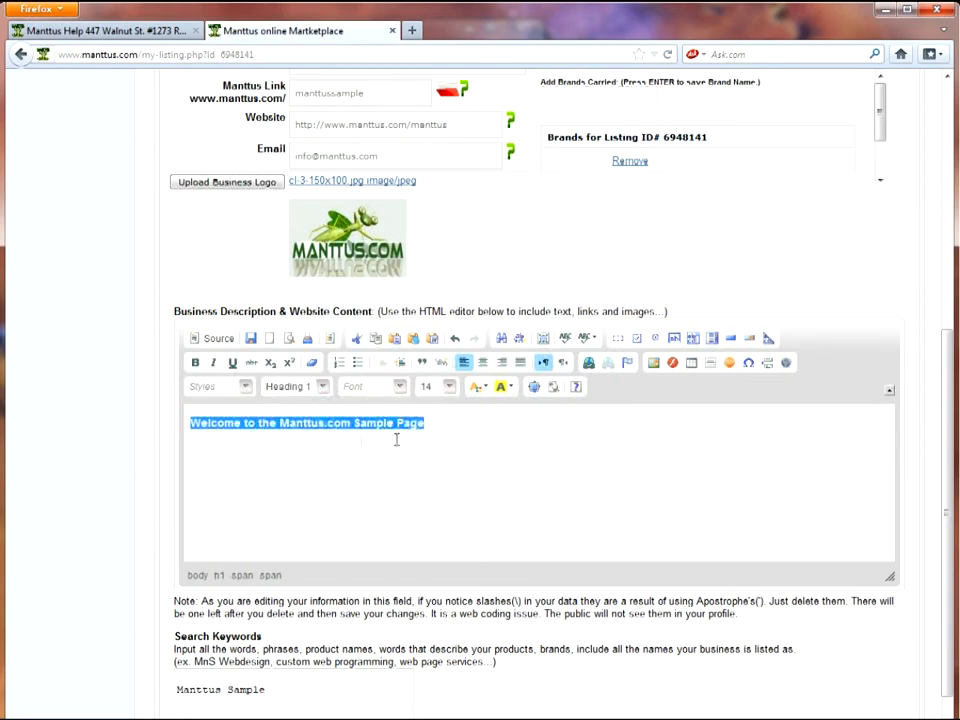
{"action": "left_click", "coordinate": [400, 387]}
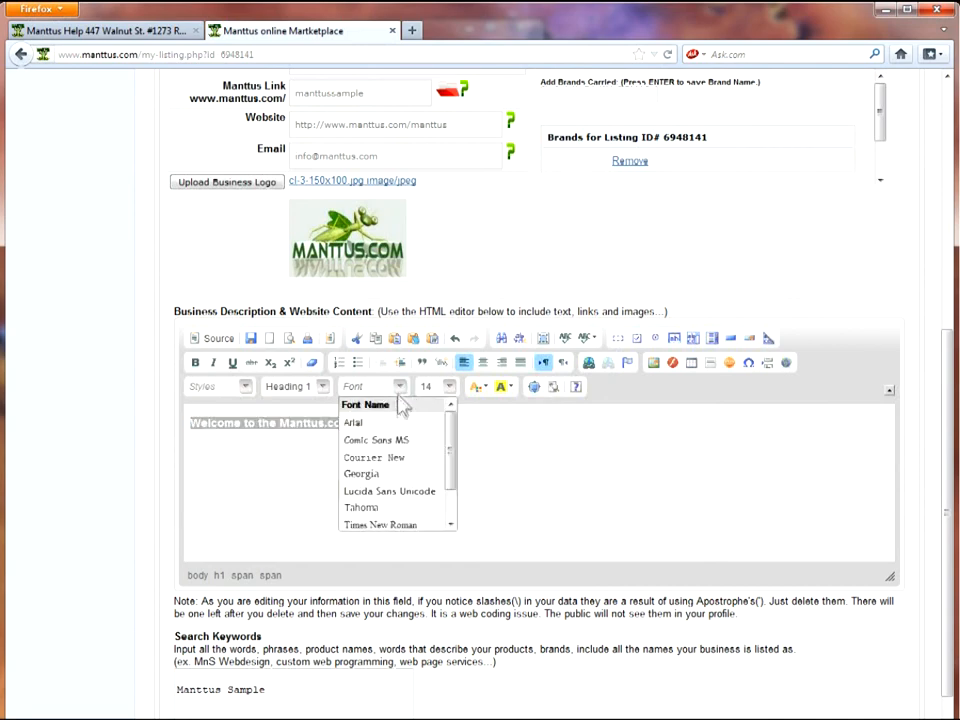
{"action": "left_click", "coordinate": [384, 457]}
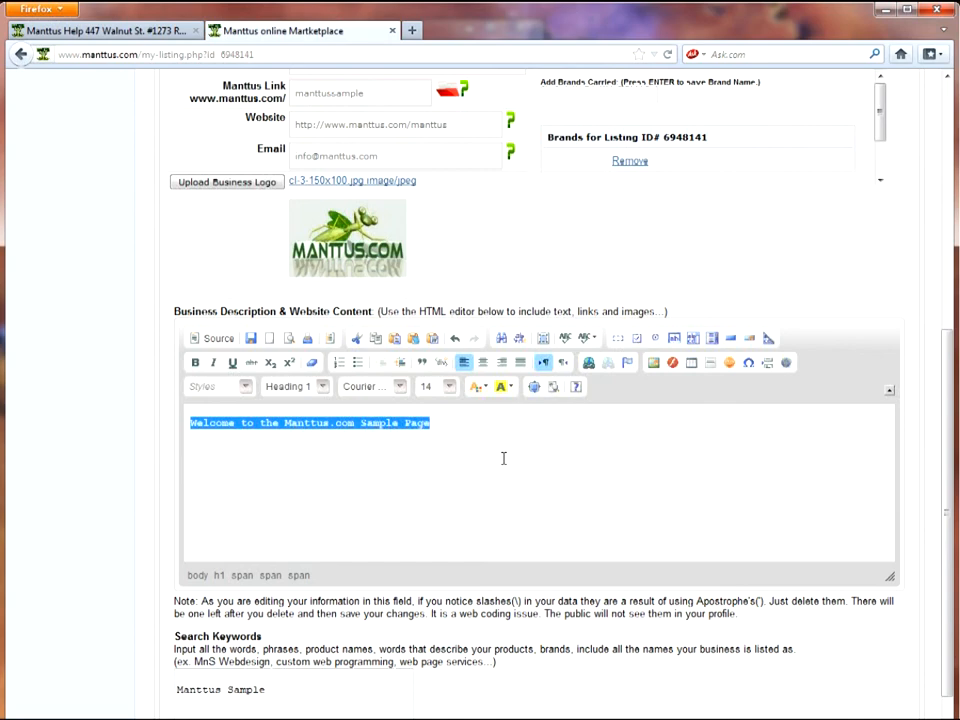
Make the heading bold, italic and underlined
{"action": "left_click", "coordinate": [196, 363]}
{"action": "left_click", "coordinate": [213, 363]}
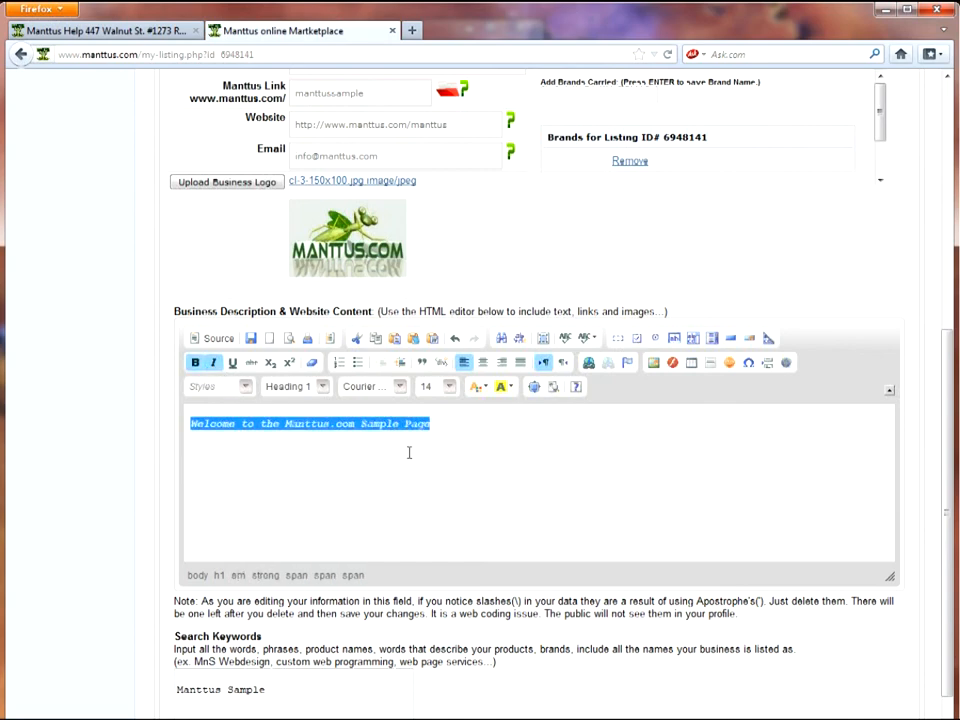
{"action": "left_click", "coordinate": [232, 363]}
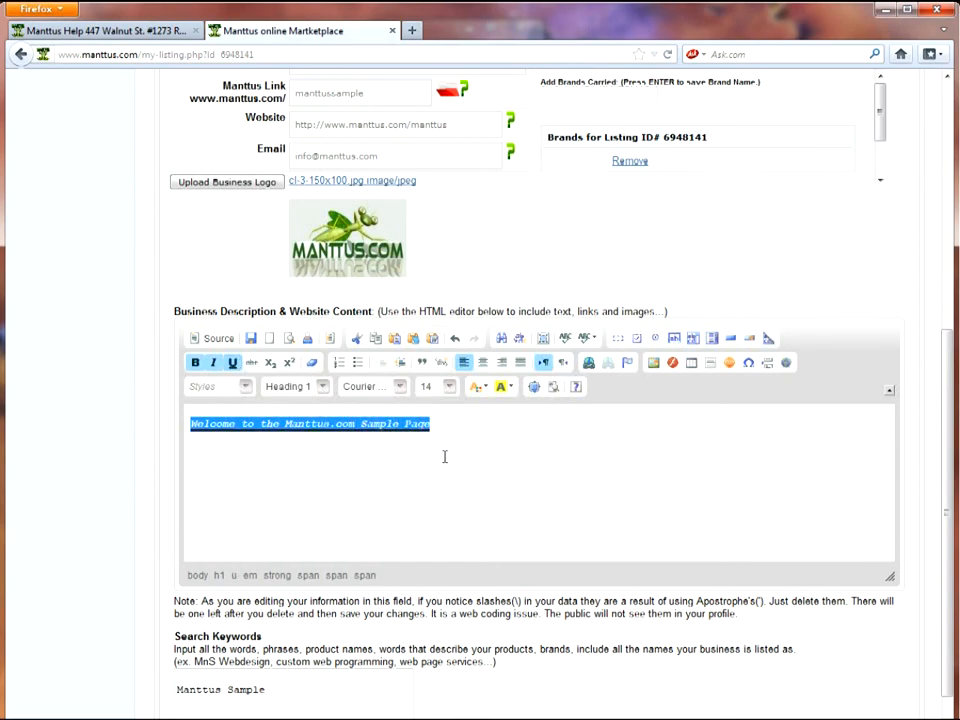